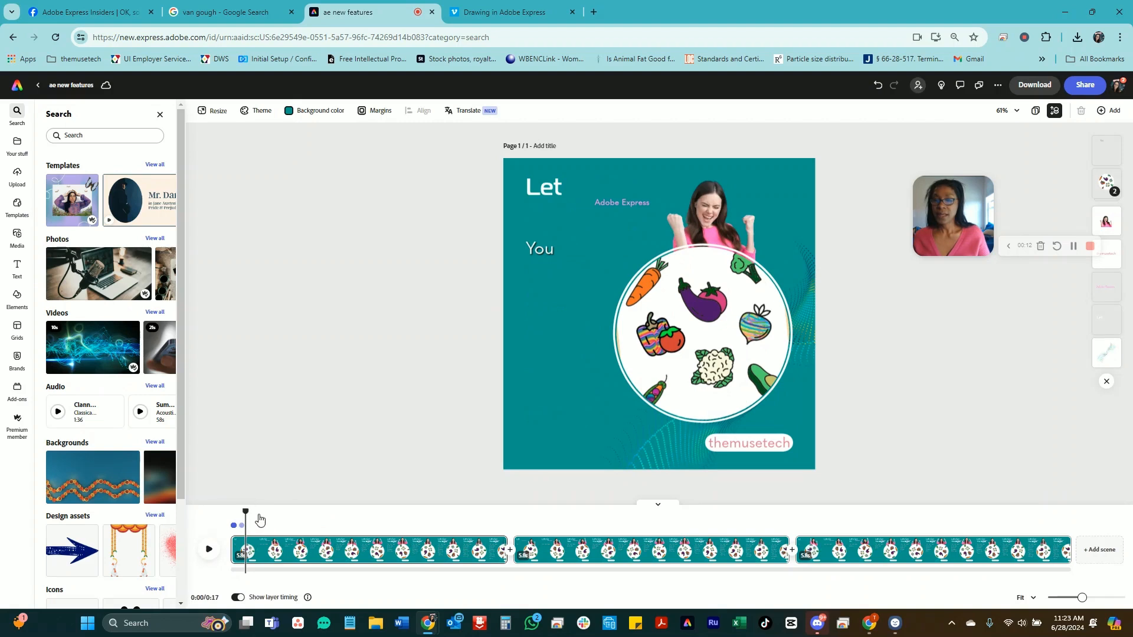
- Play the page's animation preview and pause it
click(209, 549)
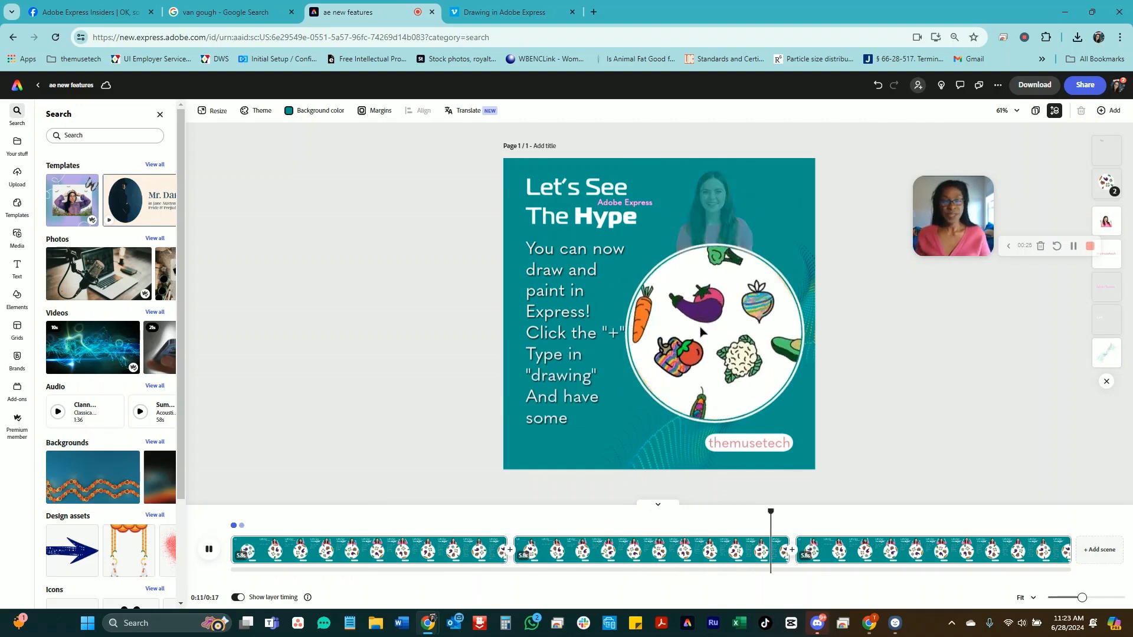
click(211, 551)
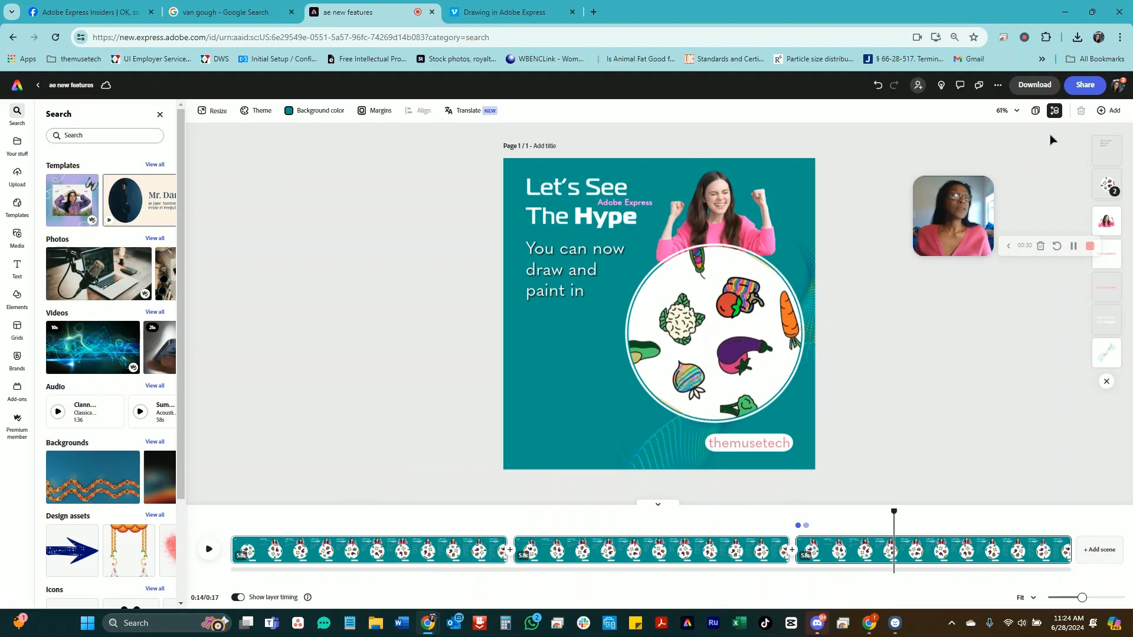
- Add a blank second page to the design and open it for editing
click(1036, 112)
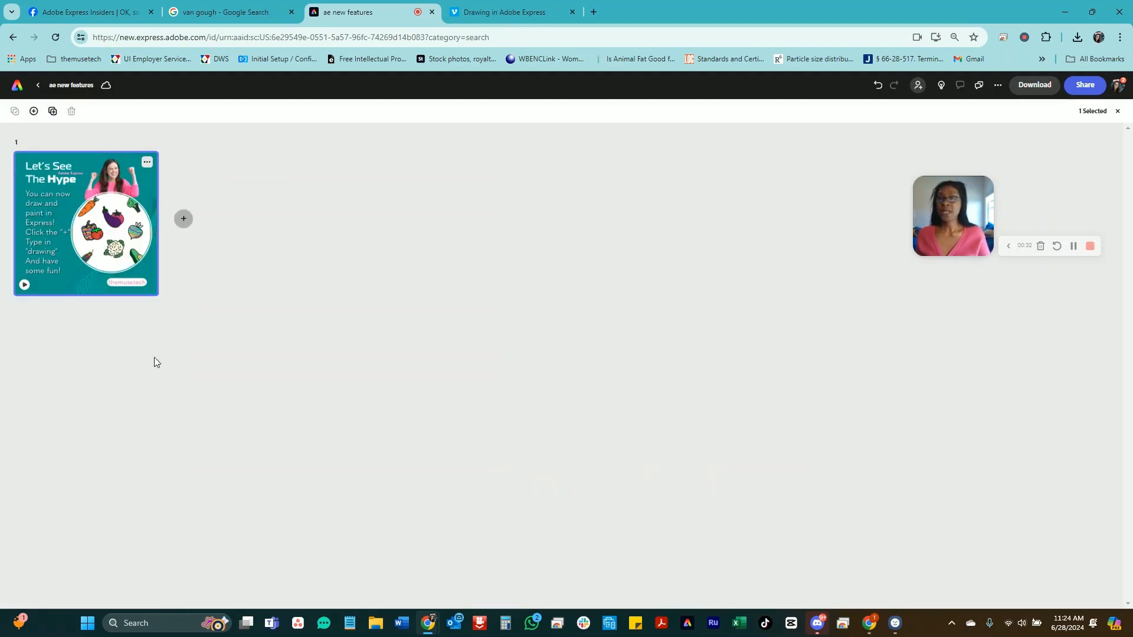
click(184, 220)
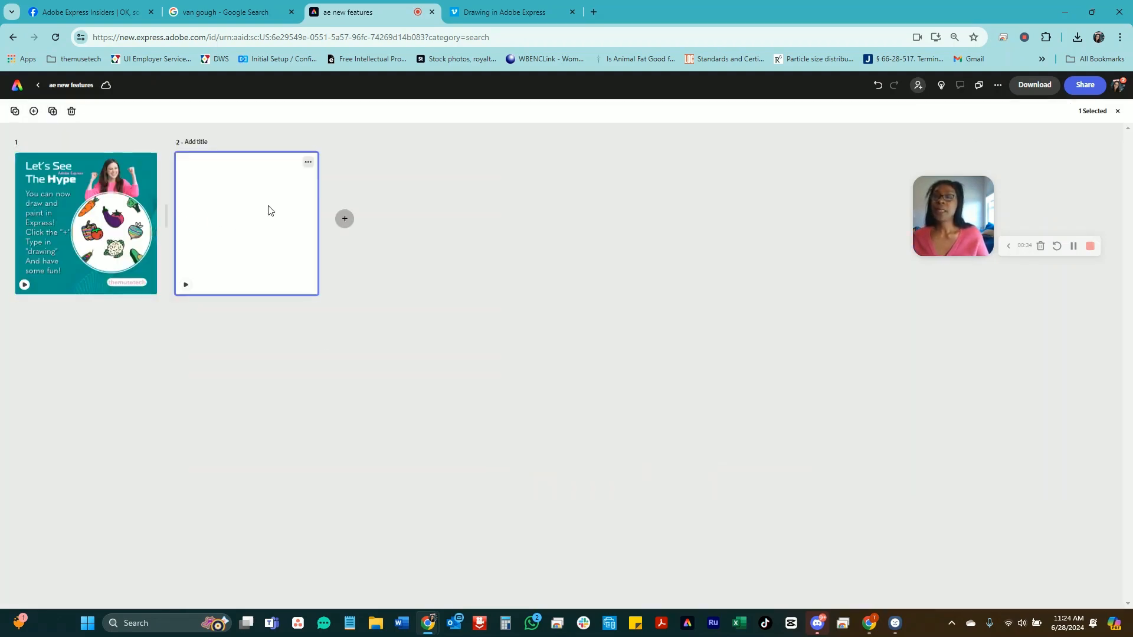
double_click(268, 210)
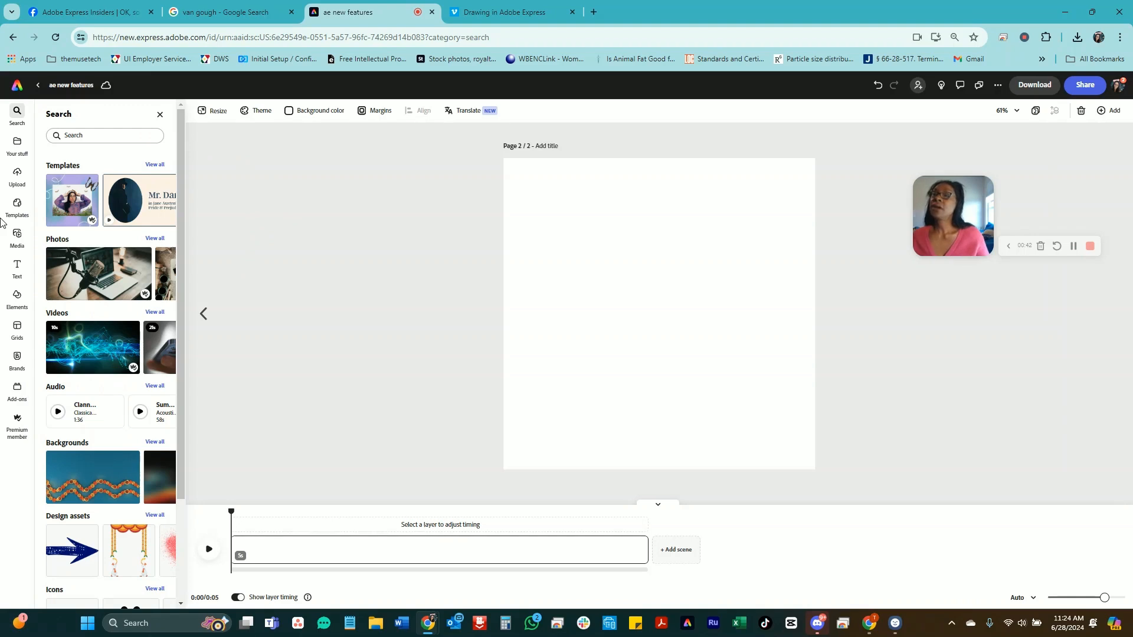
- Open the Adobe Express home page in a new browser tab and close the "Drawing in Adobe Express" tab
right_click(19, 87)
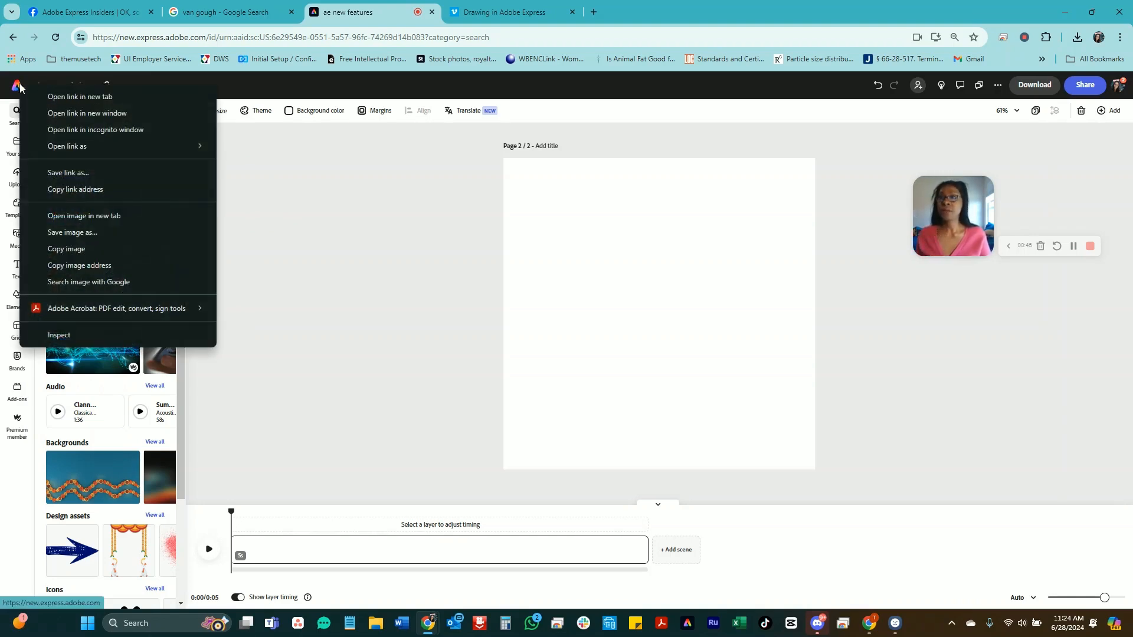
click(73, 101)
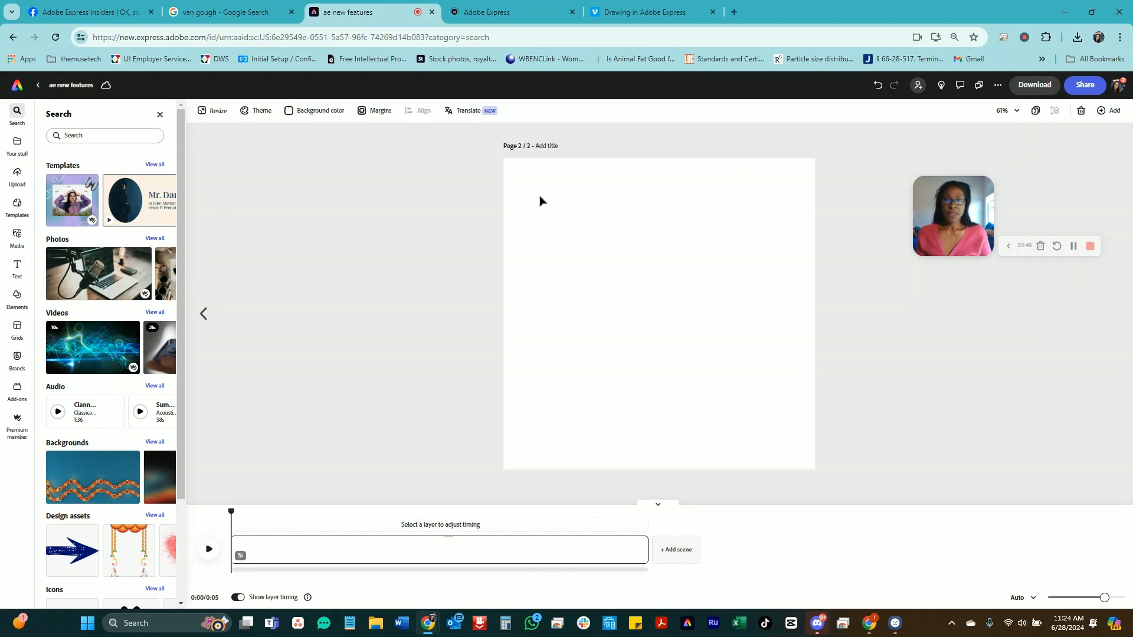
click(712, 11)
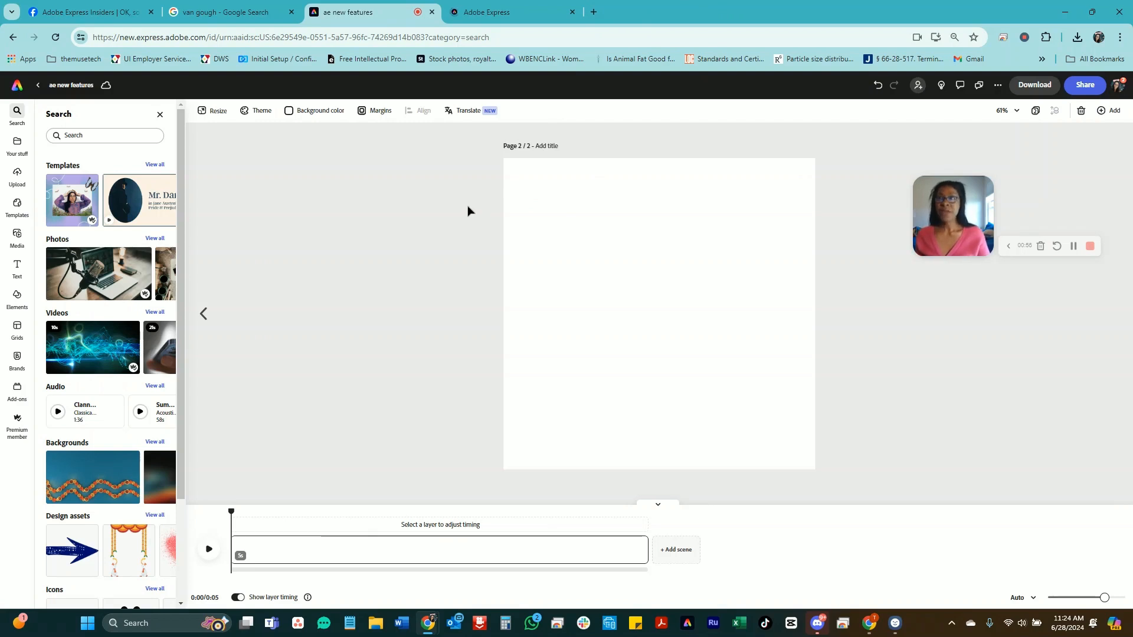
- Look through the saved project files in Your stuff
click(23, 146)
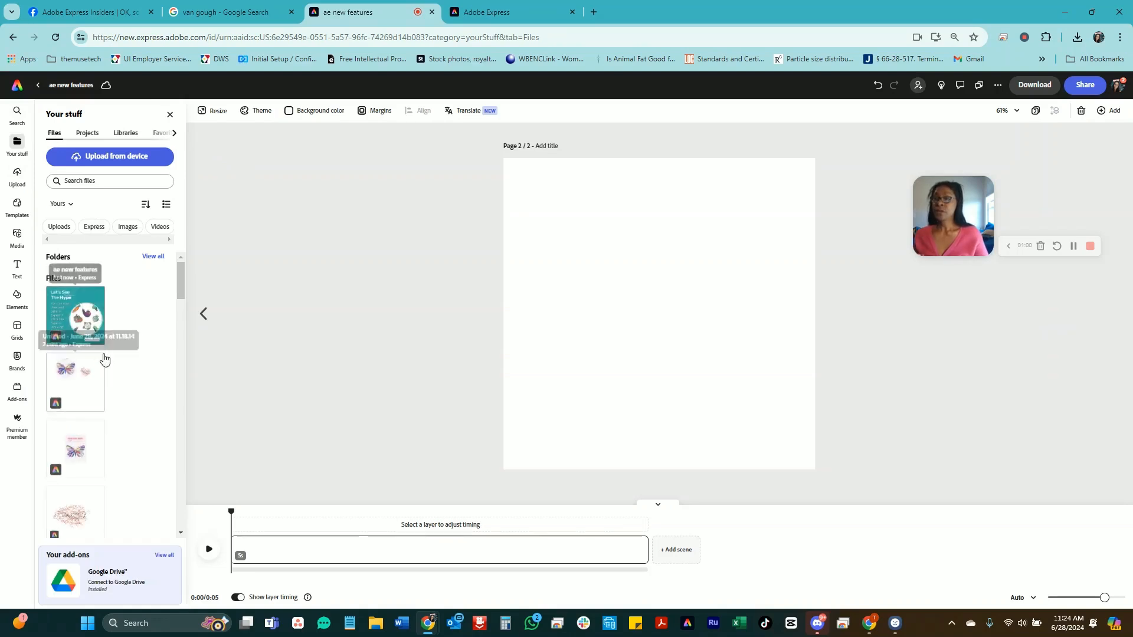
scroll(115, 321, down, 2)
scroll(115, 319, down, 2)
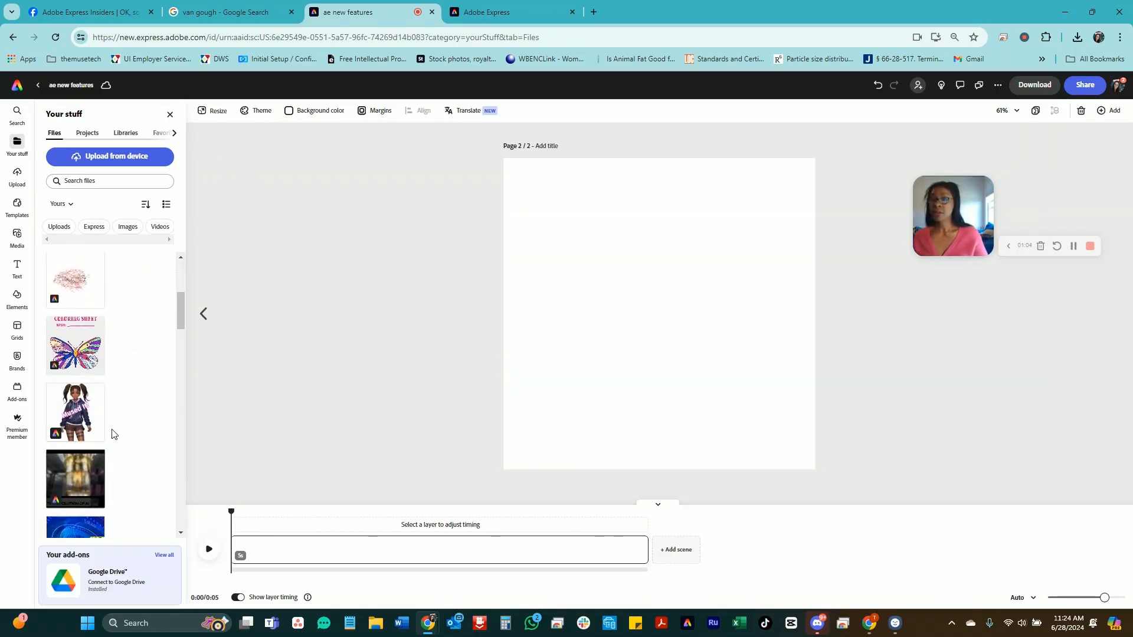
scroll(114, 429, up, 3)
scroll(113, 429, up, 2)
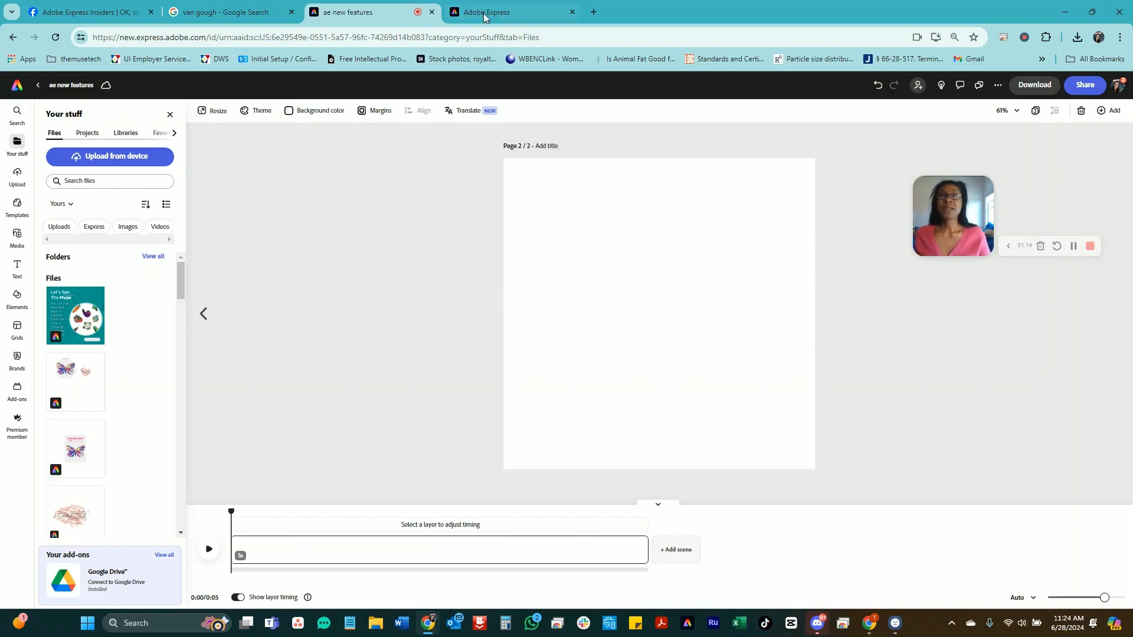
- From the Adobe Express home page, search the create options for "drawing", start a Drawing worksheet and apply the "Color in your vegetables!" template
click(508, 8)
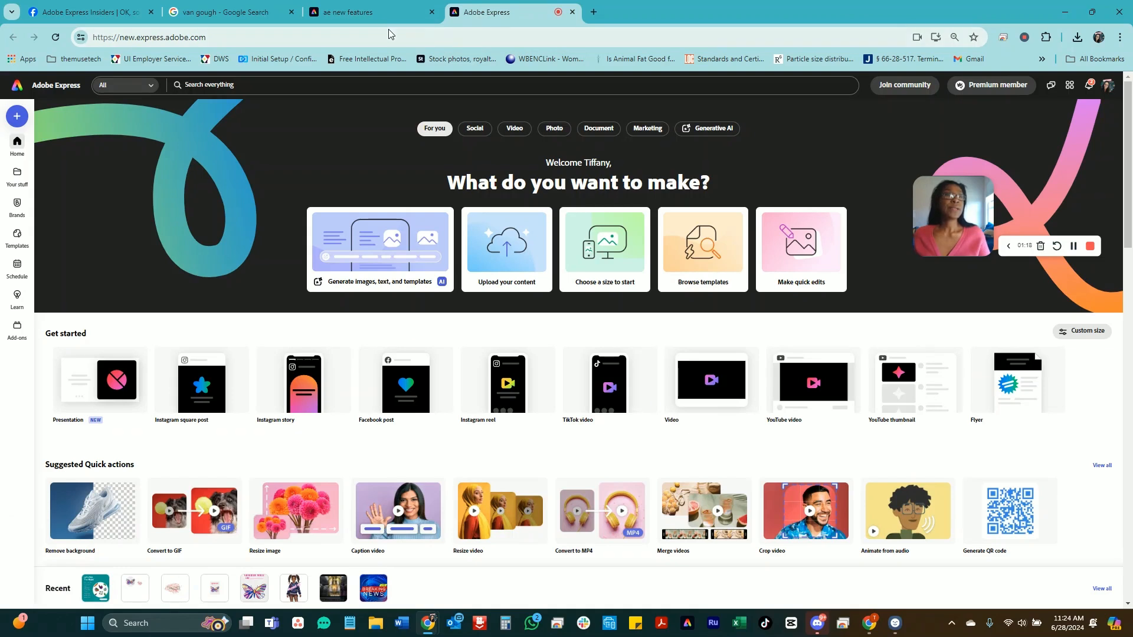
click(17, 118)
click(61, 170)
text(drawing)
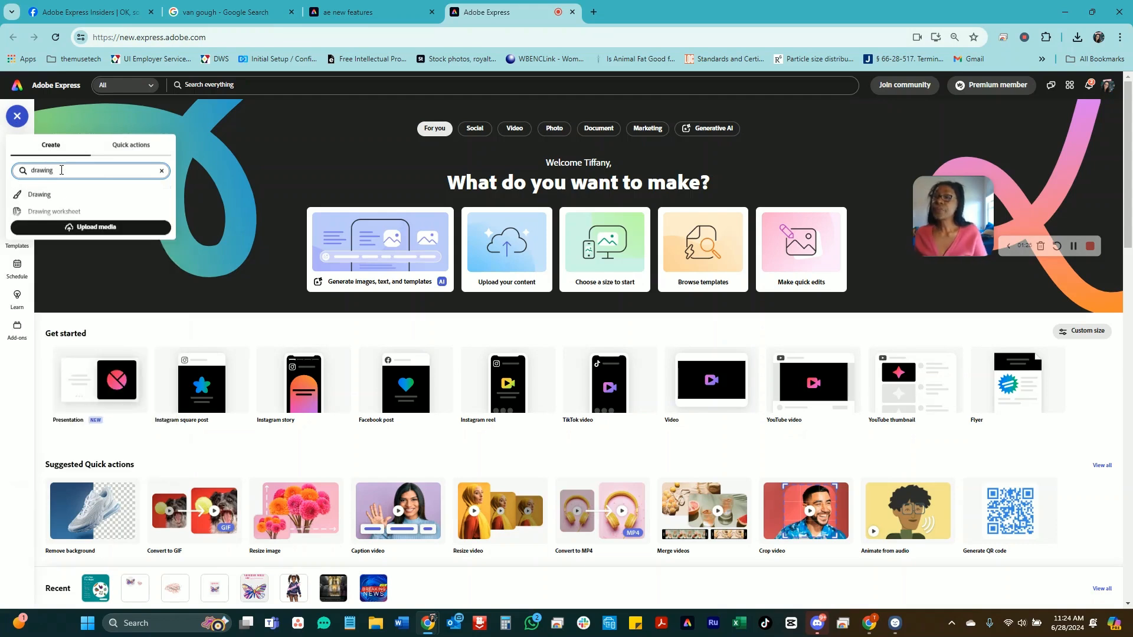
click(47, 211)
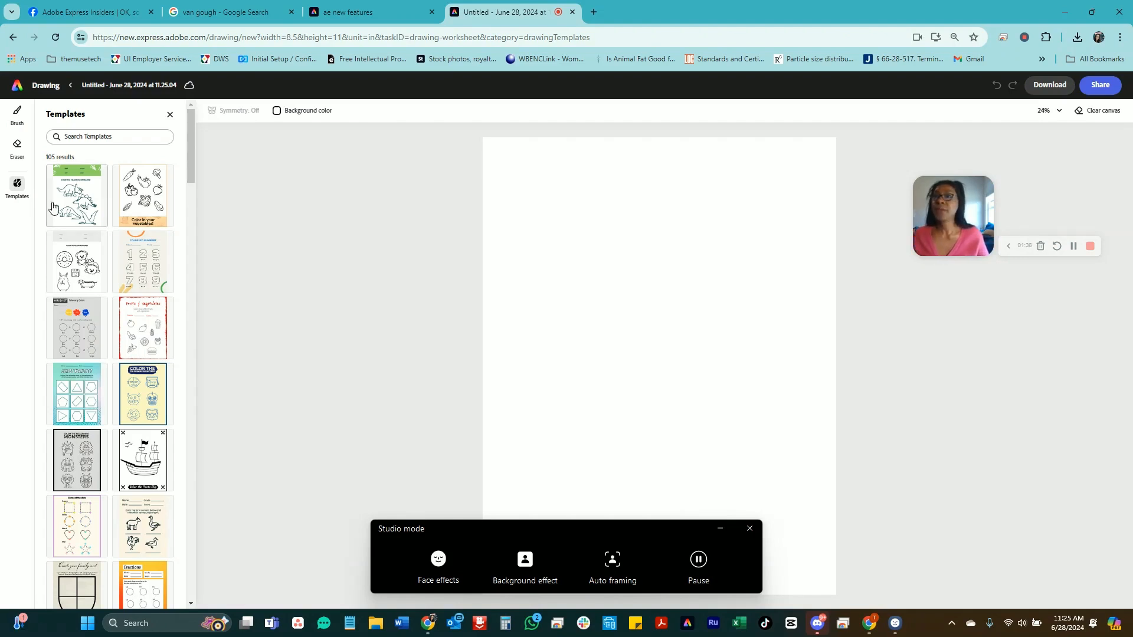
click(146, 197)
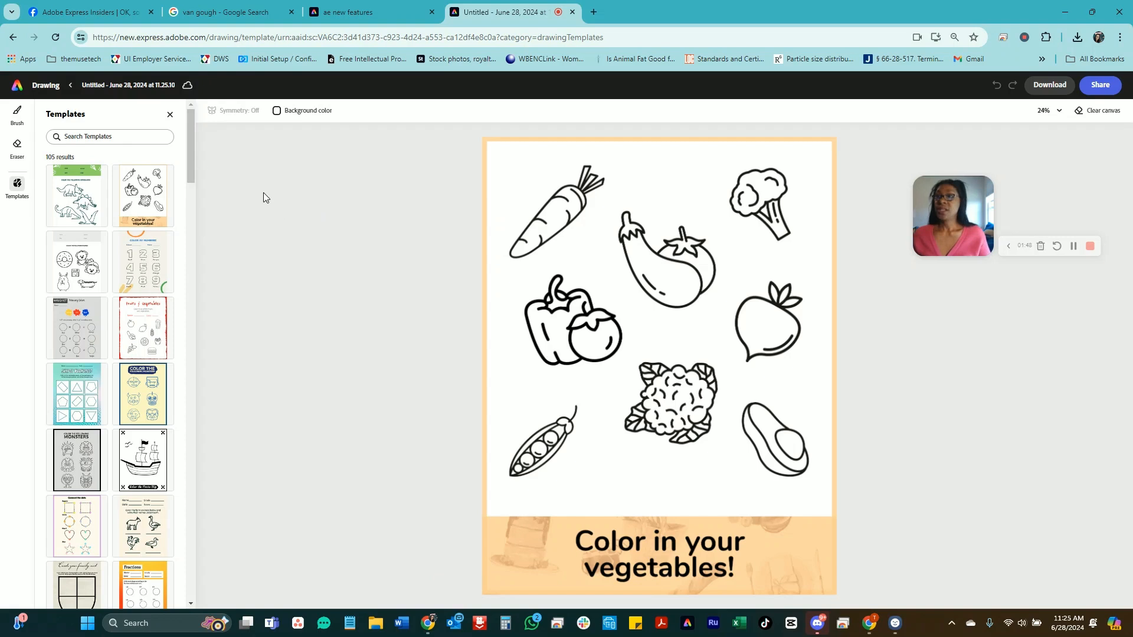
- Color the carrot's body orange with the Cheesy multicolor brush
click(17, 106)
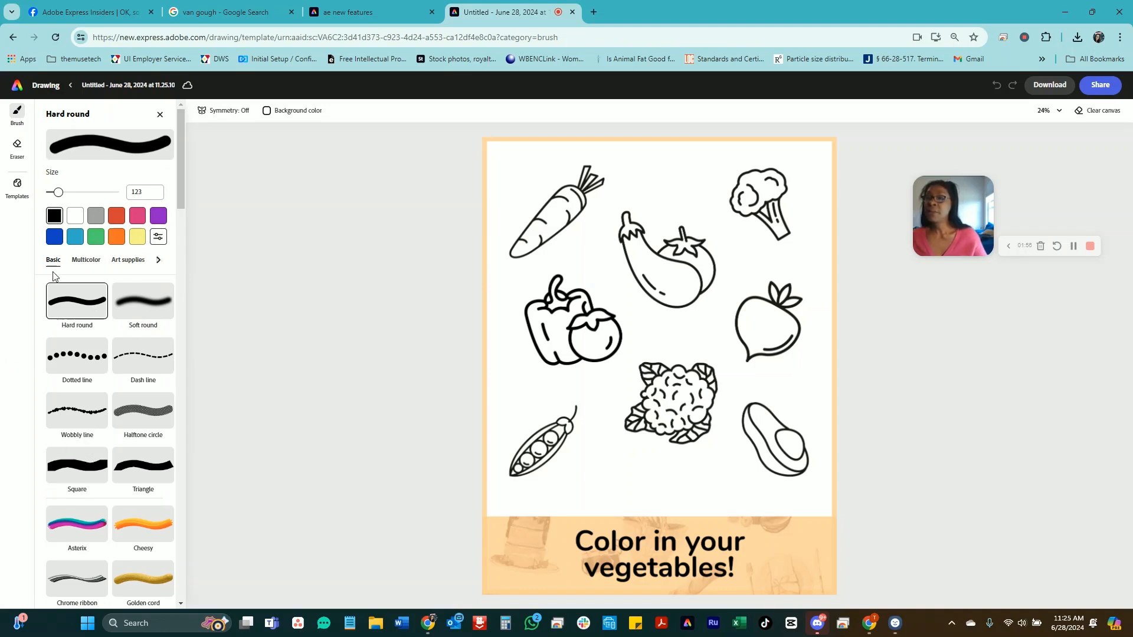
click(158, 262)
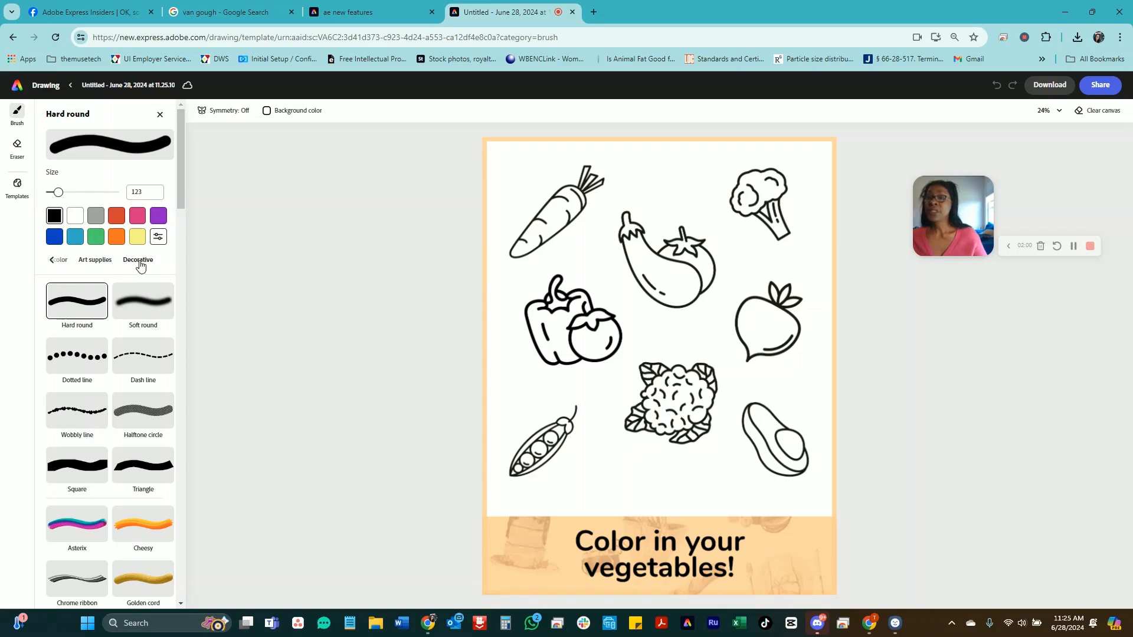
click(52, 263)
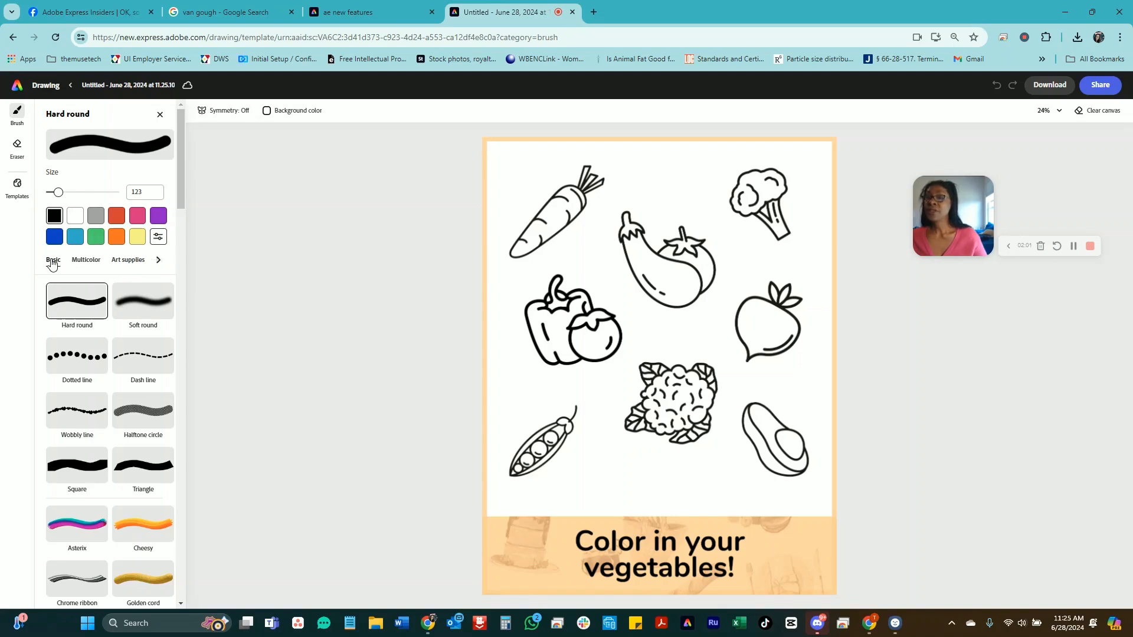
click(89, 263)
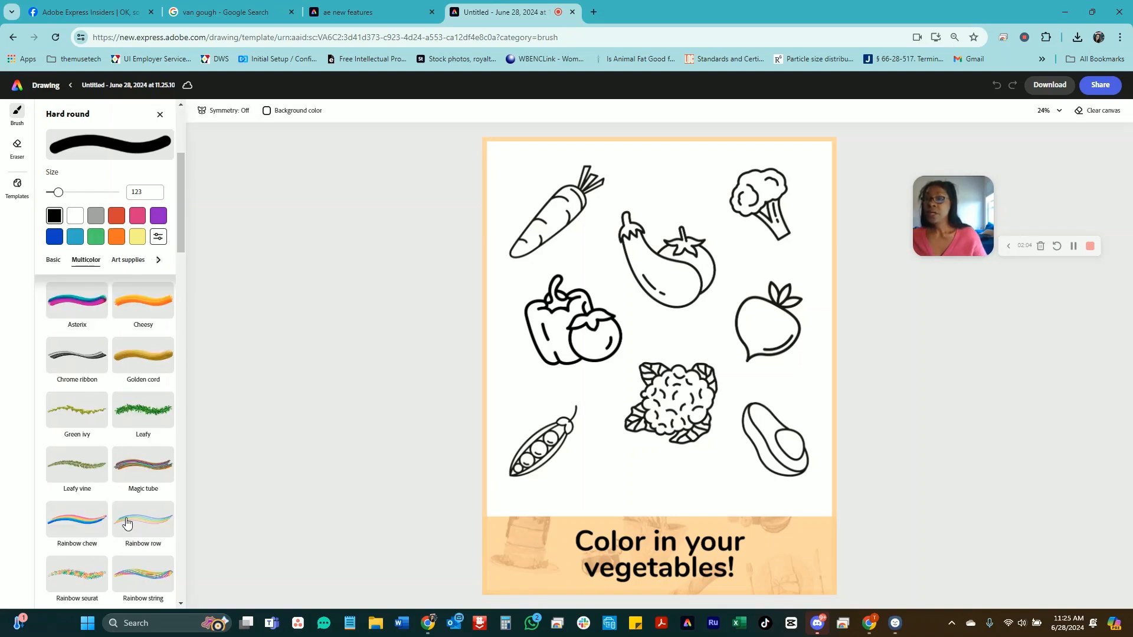
click(140, 306)
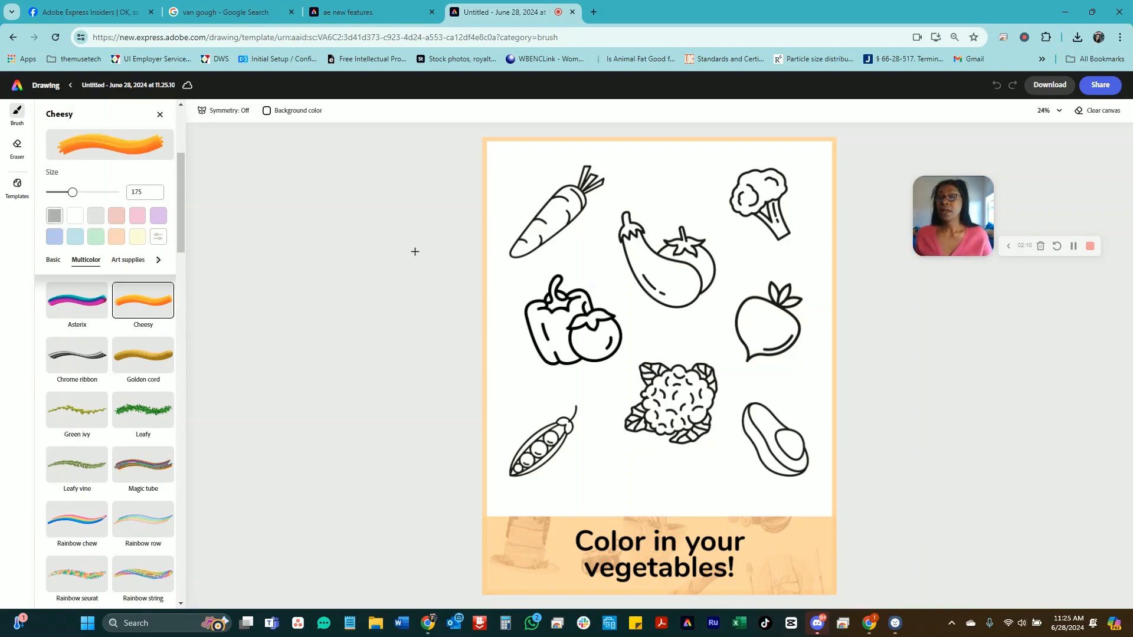
click(549, 226)
mouse_move(542, 225)
mouse_down()
mouse_move(580, 208)
mouse_move(579, 187)
mouse_move(564, 183)
mouse_move(496, 263)
mouse_move(568, 216)
mouse_move(576, 191)
mouse_move(479, 265)
mouse_move(587, 164)
mouse_move(503, 264)
mouse_move(592, 185)
mouse_move(573, 209)
mouse_move(593, 183)
mouse_up()
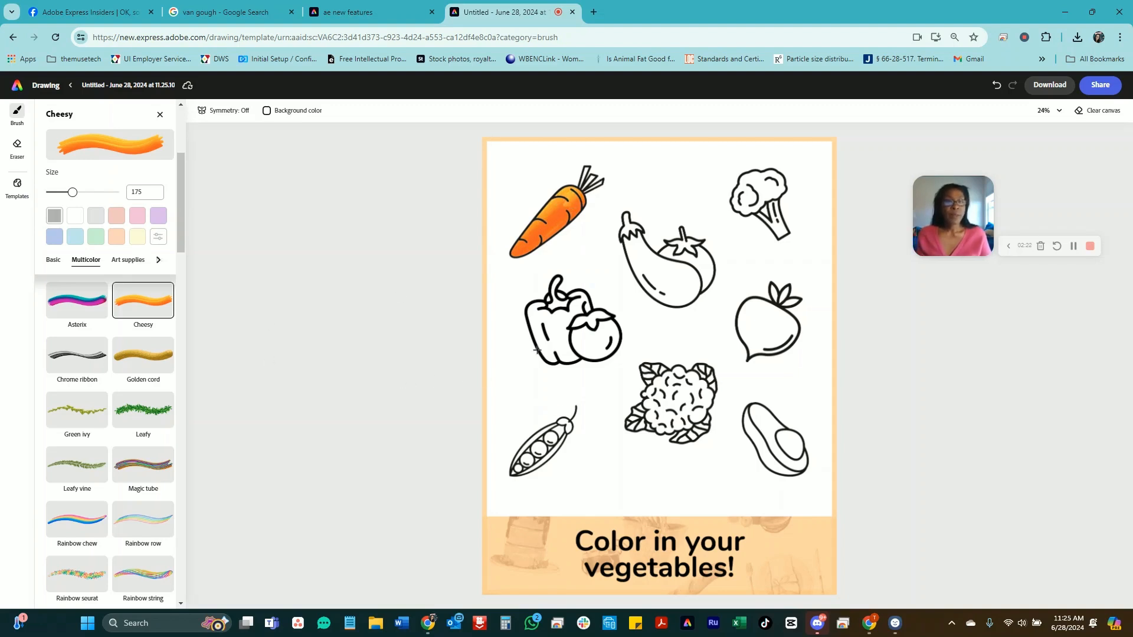
- Color the bell pepper and the eggplant with the Cheesy brush
click(160, 115)
mouse_move(546, 332)
mouse_down()
mouse_move(572, 347)
mouse_move(533, 308)
mouse_move(552, 373)
mouse_move(536, 339)
mouse_move(570, 360)
mouse_move(557, 342)
mouse_move(568, 333)
mouse_move(586, 380)
mouse_move(572, 296)
mouse_move(593, 355)
mouse_up()
drag(579, 293, 587, 312)
mouse_move(638, 256)
mouse_down()
mouse_move(697, 305)
mouse_move(620, 238)
mouse_move(642, 289)
mouse_move(685, 314)
mouse_move(684, 291)
mouse_move(632, 244)
mouse_move(699, 281)
mouse_move(687, 262)
mouse_move(700, 299)
mouse_move(631, 236)
mouse_up()
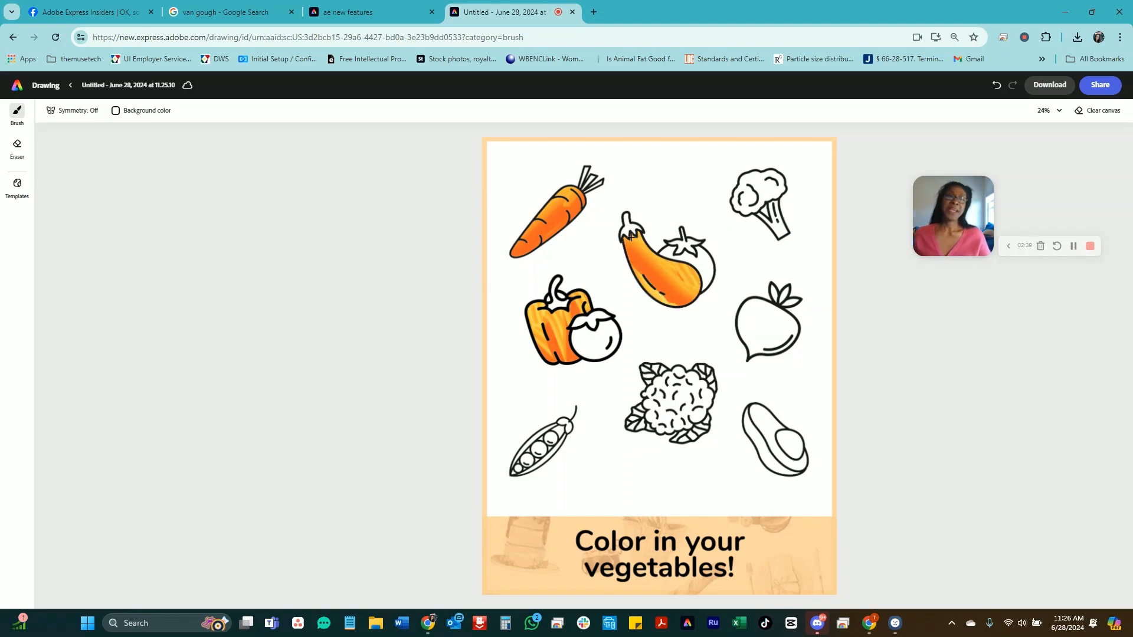
- Erase the orange paint from the eggplant with the Hard round eraser
click(18, 145)
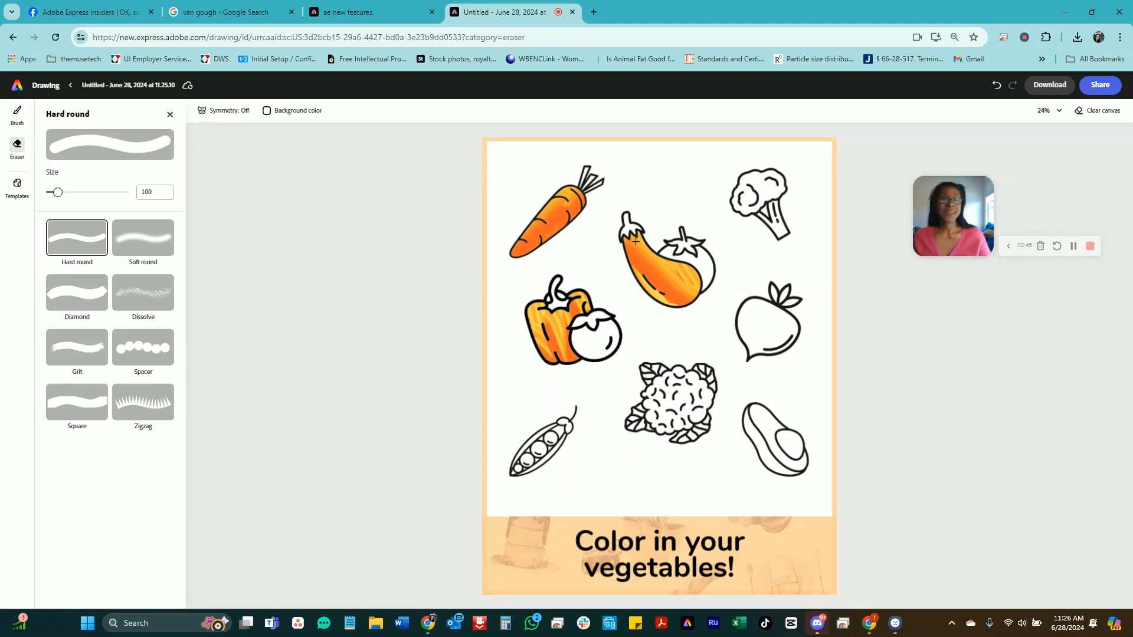
mouse_move(685, 290)
mouse_down()
mouse_move(599, 226)
mouse_move(658, 301)
mouse_move(692, 307)
mouse_move(683, 271)
mouse_move(601, 219)
mouse_move(701, 303)
mouse_up()
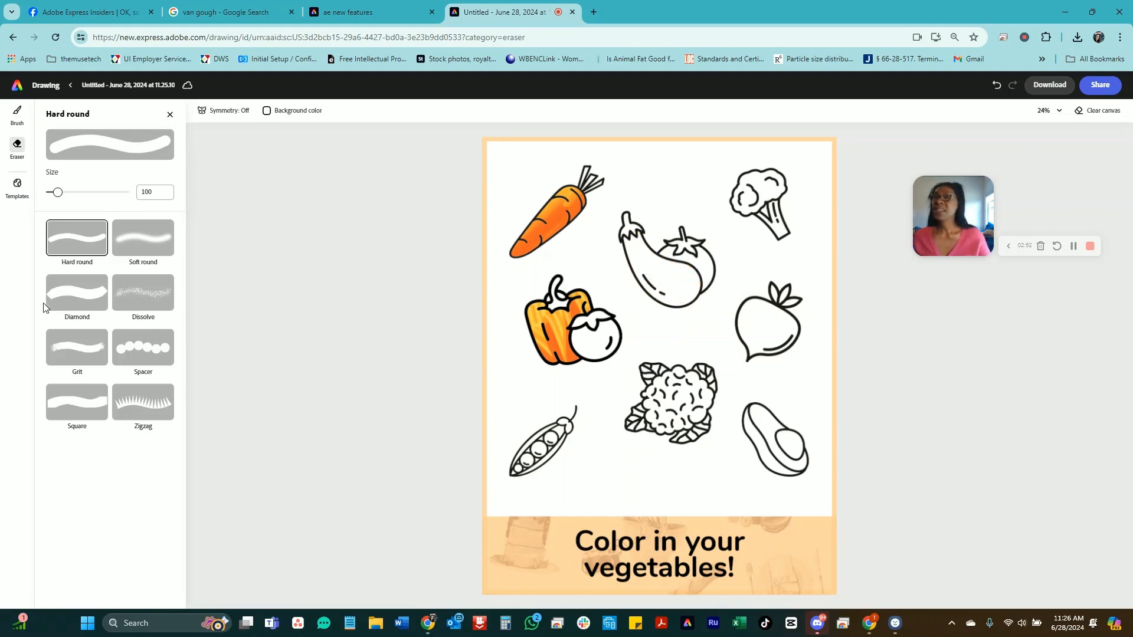
- Color the eggplant's body purple with the basic Square brush
click(17, 112)
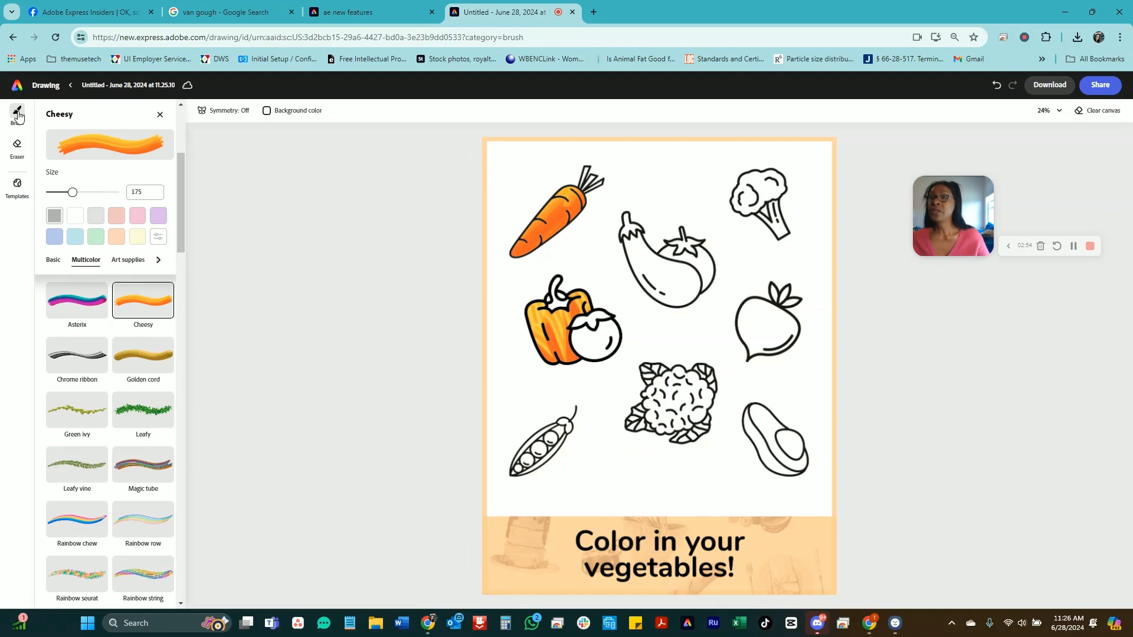
click(53, 264)
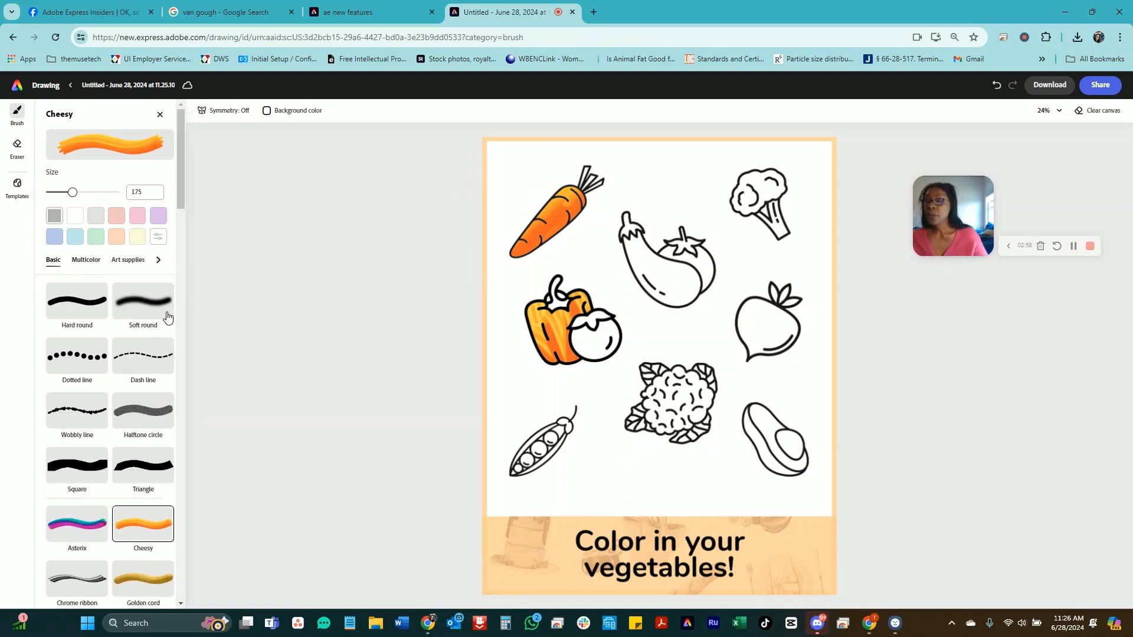
click(90, 473)
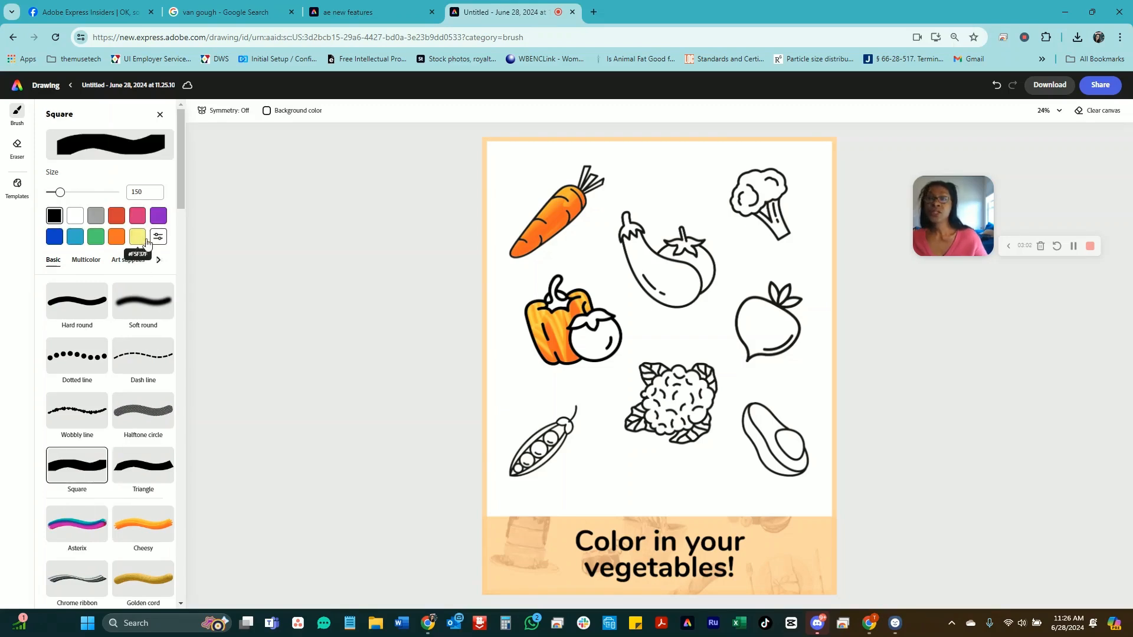
click(158, 216)
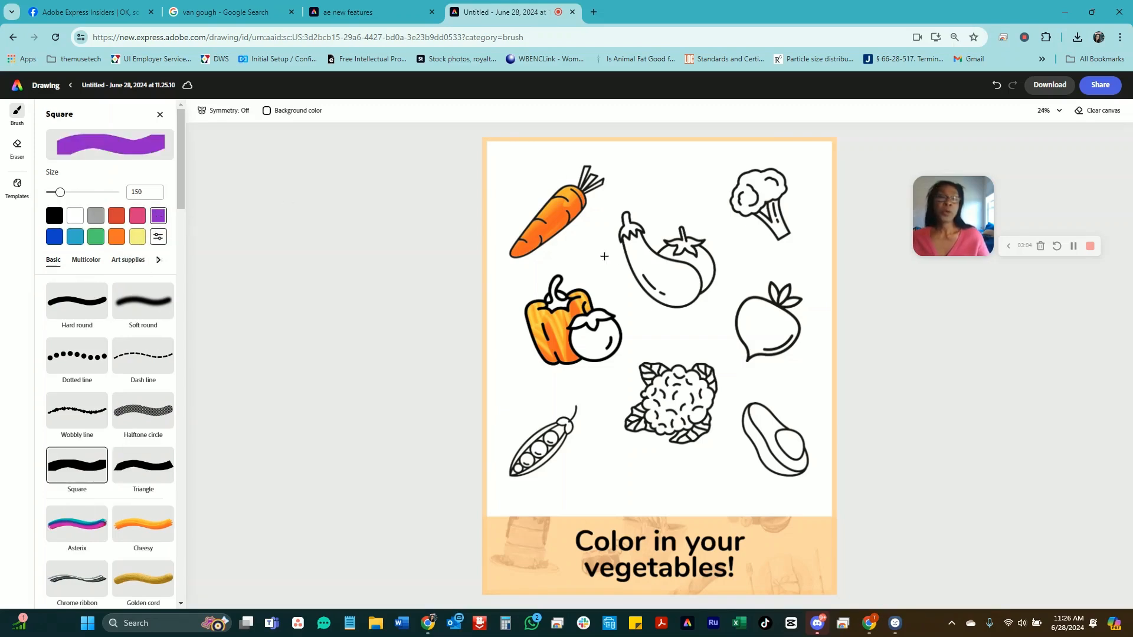
mouse_move(631, 242)
mouse_down()
mouse_move(688, 297)
mouse_move(695, 283)
mouse_move(621, 231)
mouse_up()
drag(636, 281, 682, 316)
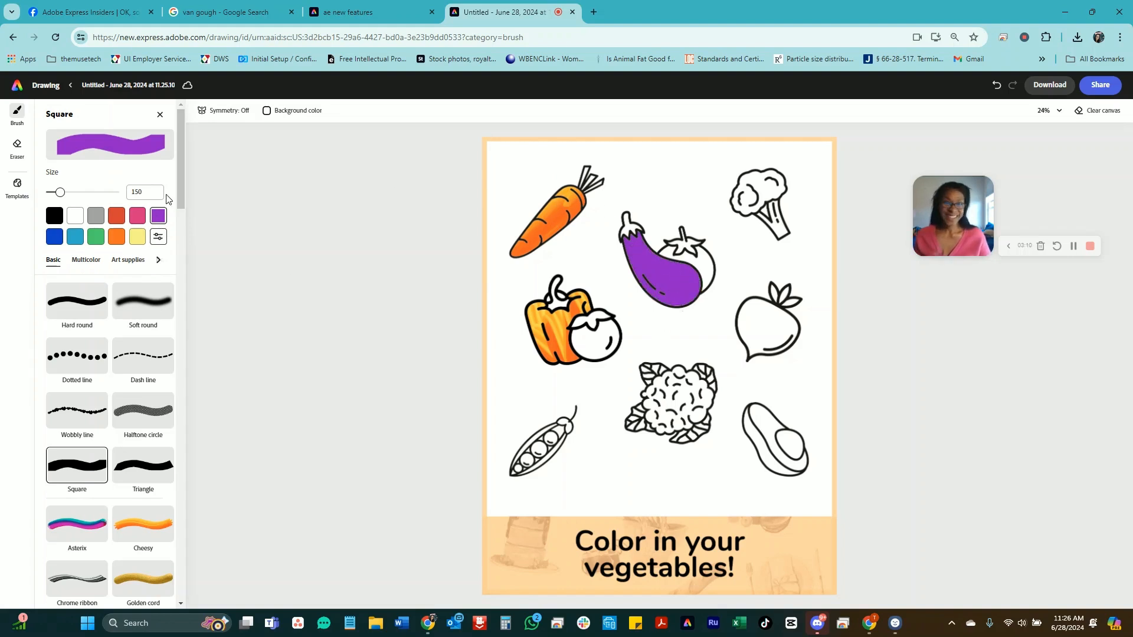
- Color the tomato behind the eggplant red with the Square brush
click(116, 216)
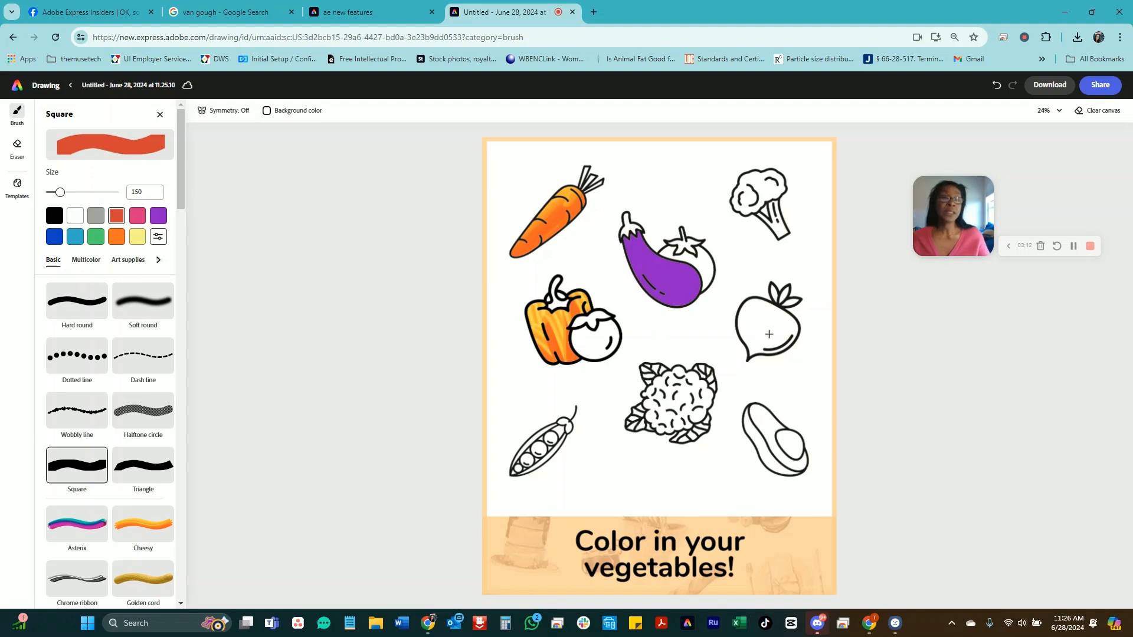
click(703, 255)
drag(711, 276, 664, 248)
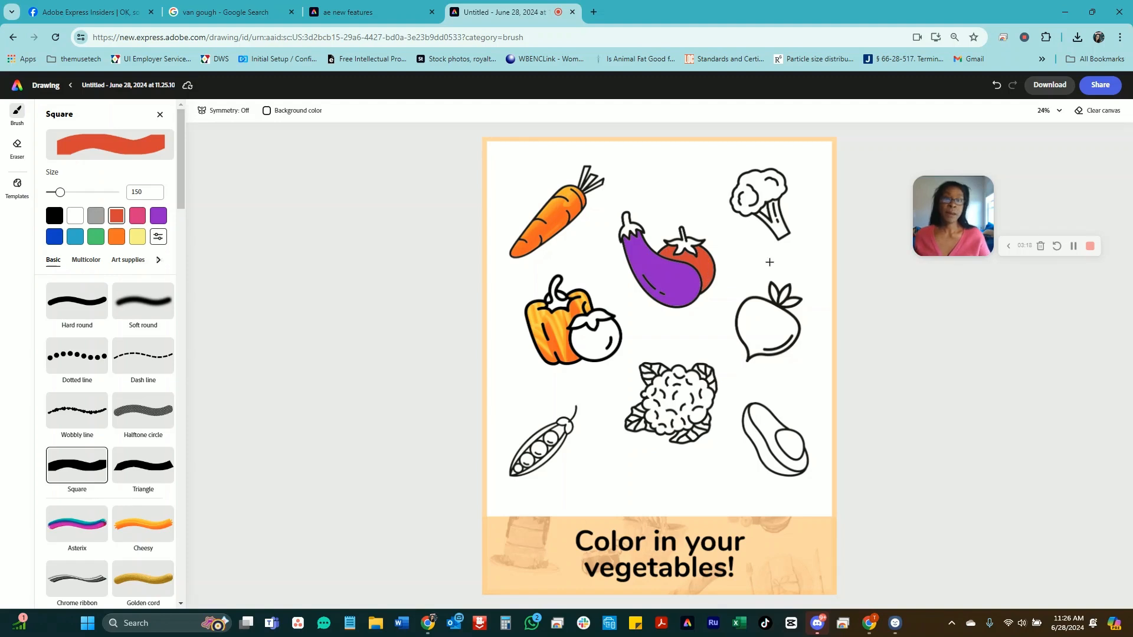
- Set a custom dark green brush color and paint the broccoli's florets with it
click(97, 236)
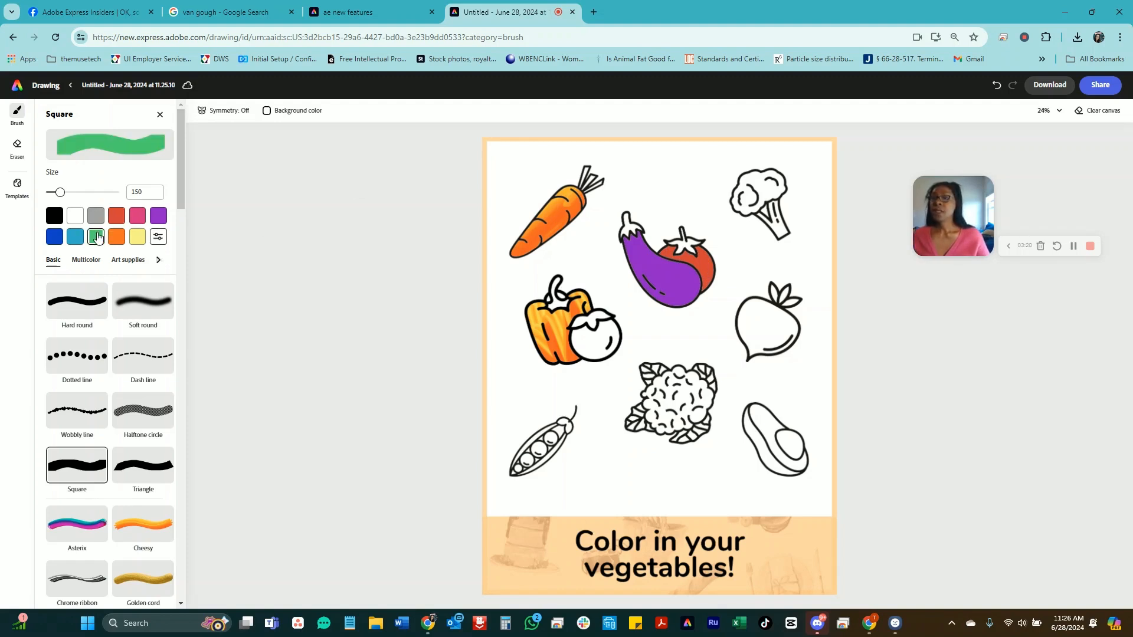
click(158, 238)
click(259, 263)
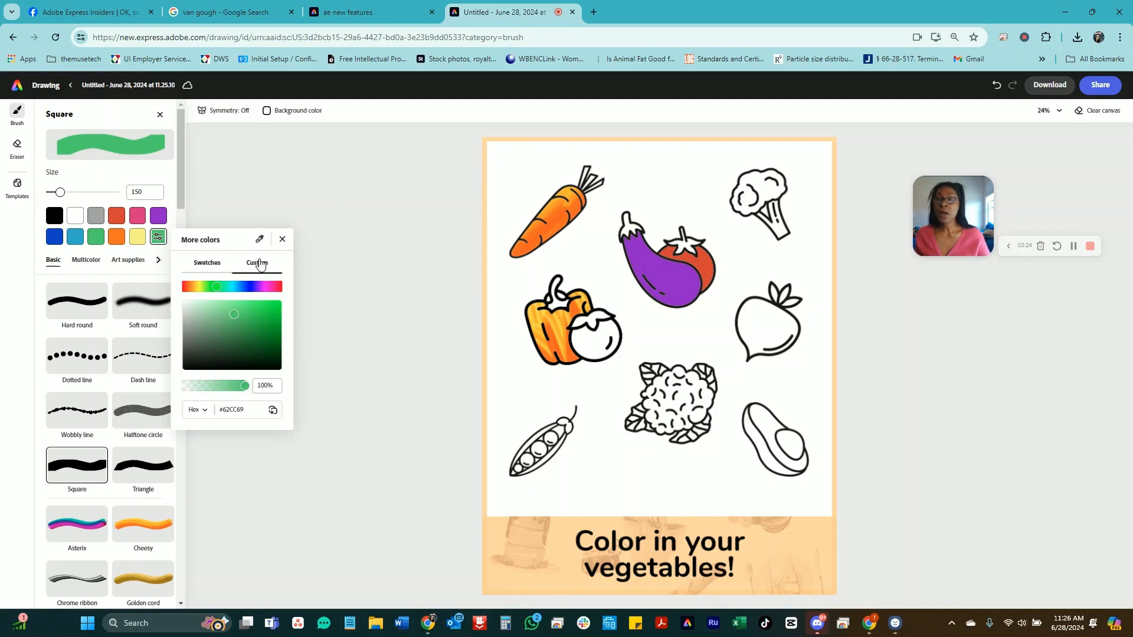
click(234, 344)
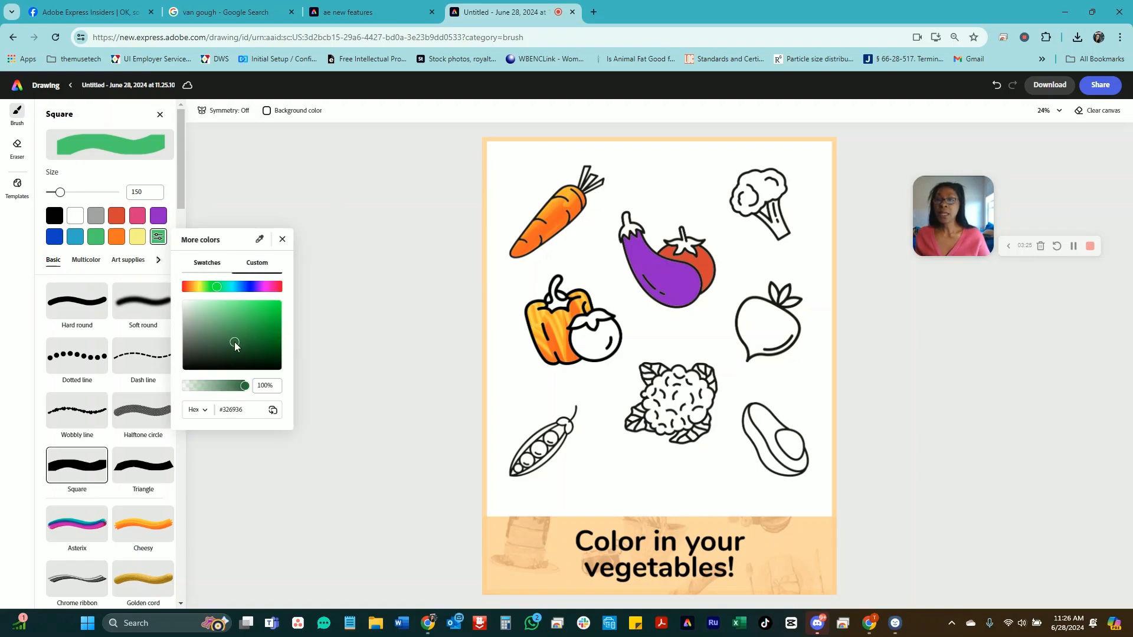
click(769, 188)
mouse_move(769, 183)
mouse_down()
mouse_move(749, 206)
mouse_move(798, 178)
mouse_move(778, 193)
mouse_move(770, 166)
mouse_move(710, 211)
mouse_move(757, 183)
mouse_move(755, 169)
mouse_move(737, 206)
mouse_up()
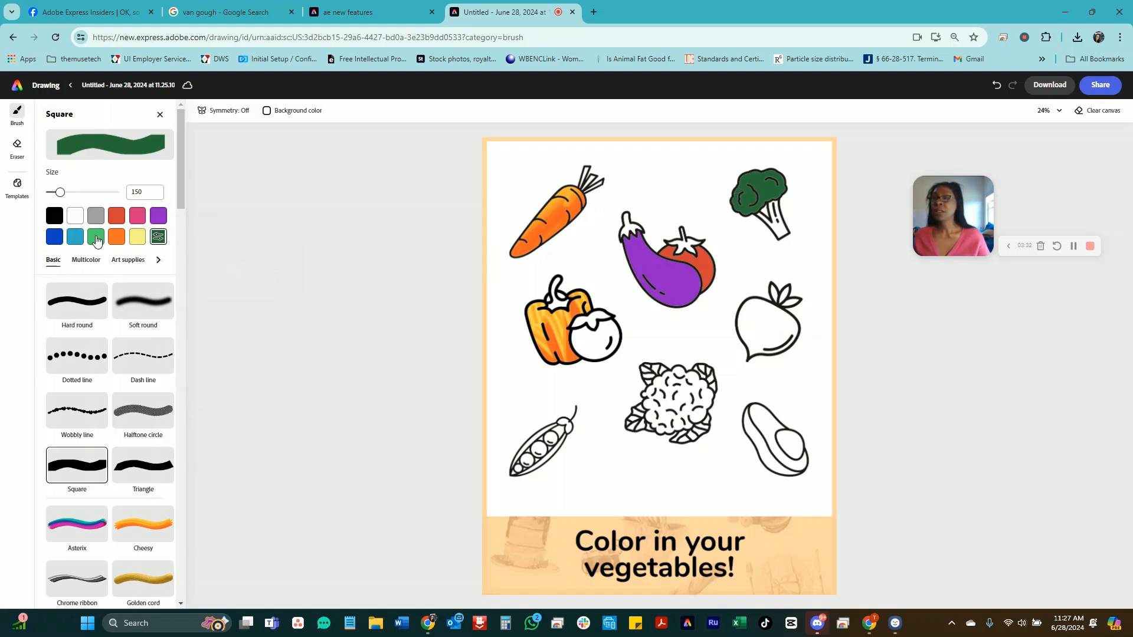
- Color the broccoli stalk, carrot top, eggplant cap, pepper stem and both tomatoes' leaves light green with the Square brush
click(96, 237)
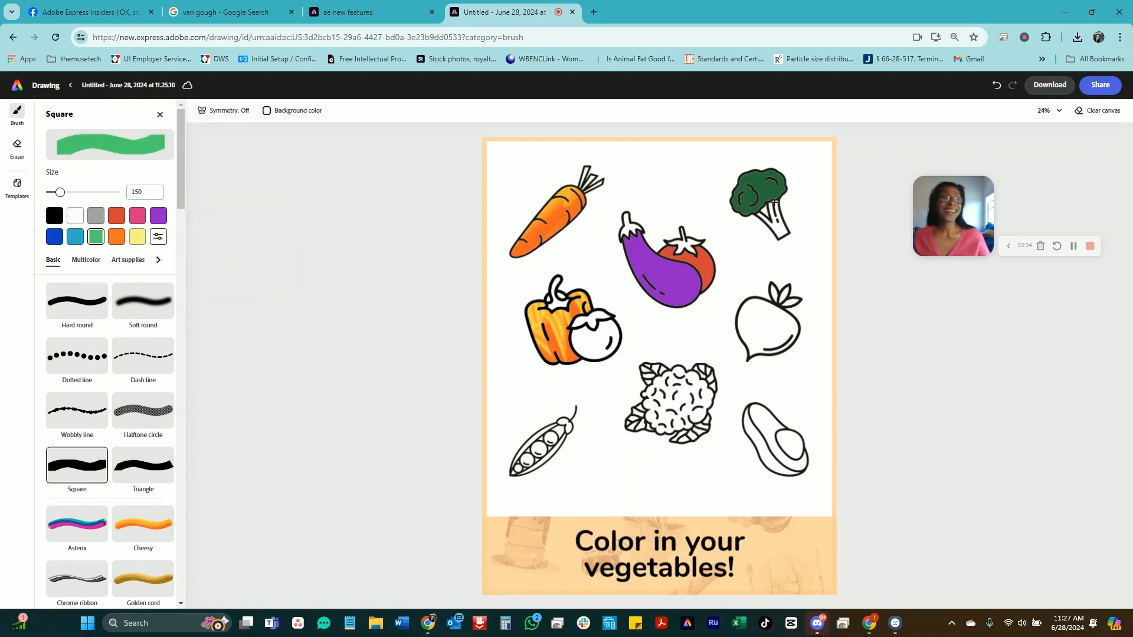
drag(774, 202, 769, 227)
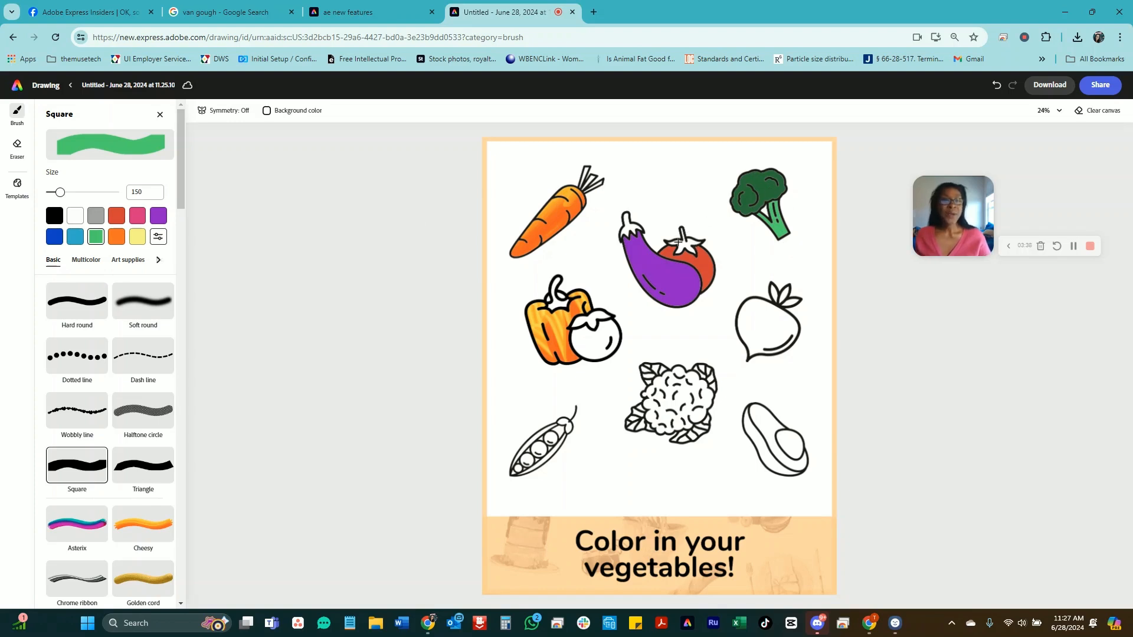
drag(685, 249, 677, 229)
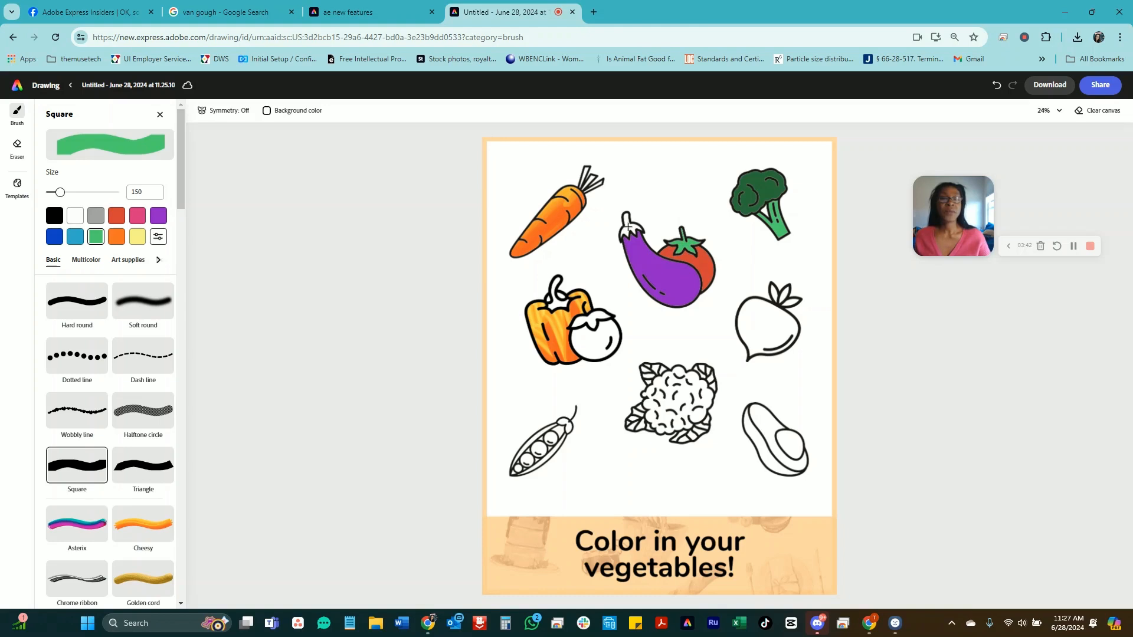
drag(628, 225, 629, 227)
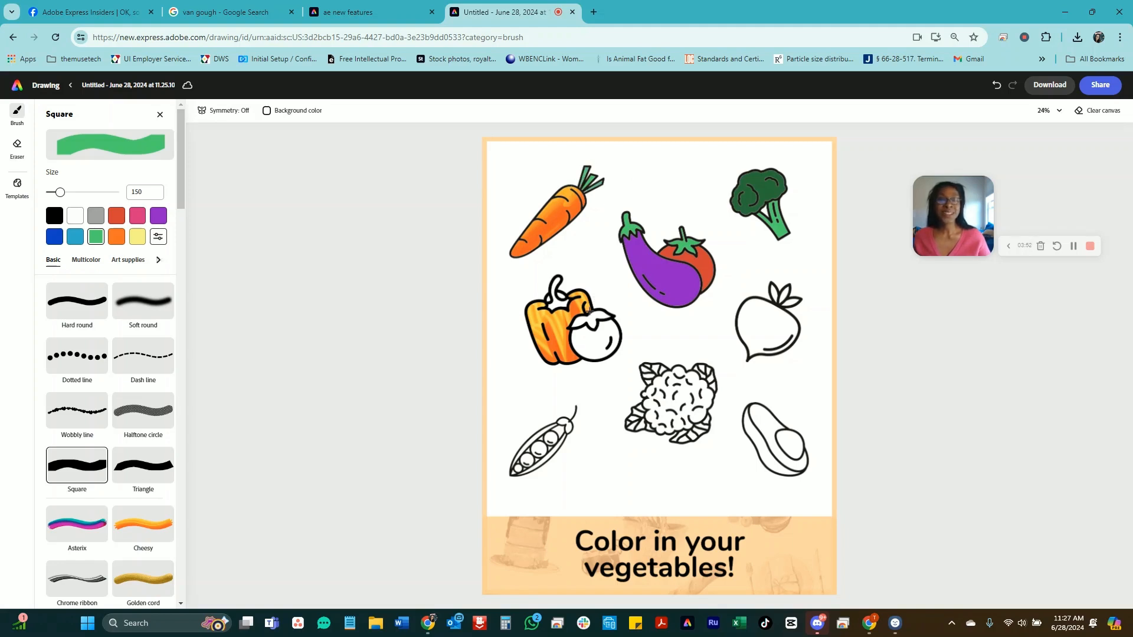
drag(585, 319, 608, 315)
mouse_move(557, 278)
mouse_down()
mouse_move(549, 309)
mouse_move(560, 293)
mouse_up()
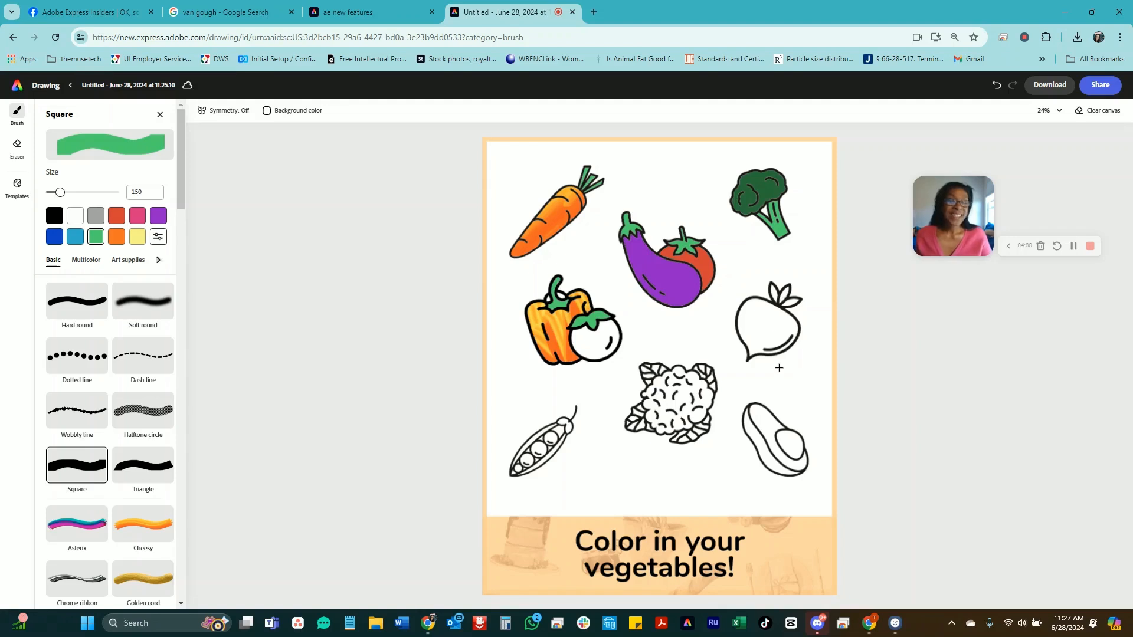
- Set a custom medium green brush color and paint the avocado's flesh around the pit with the Square brush
click(158, 237)
click(238, 327)
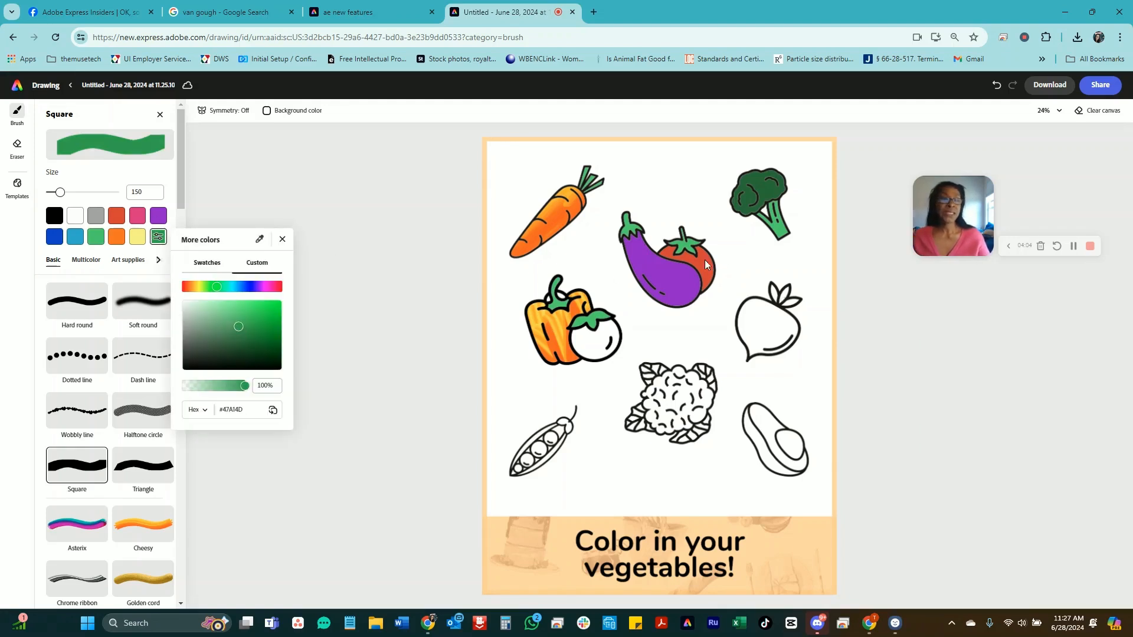
click(786, 296)
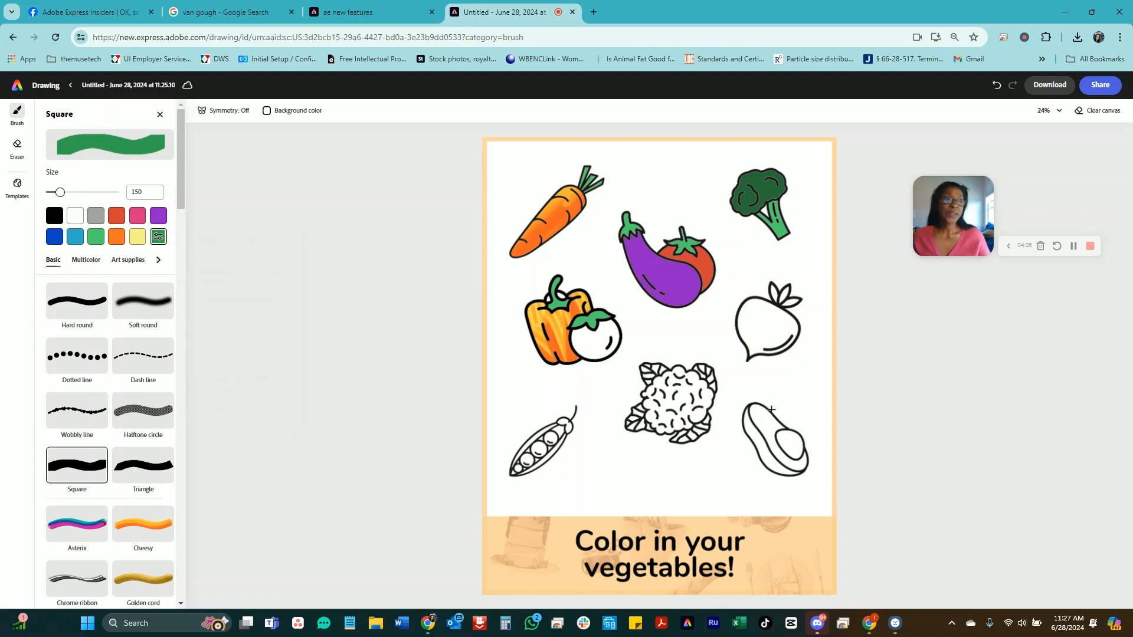
drag(757, 412, 808, 474)
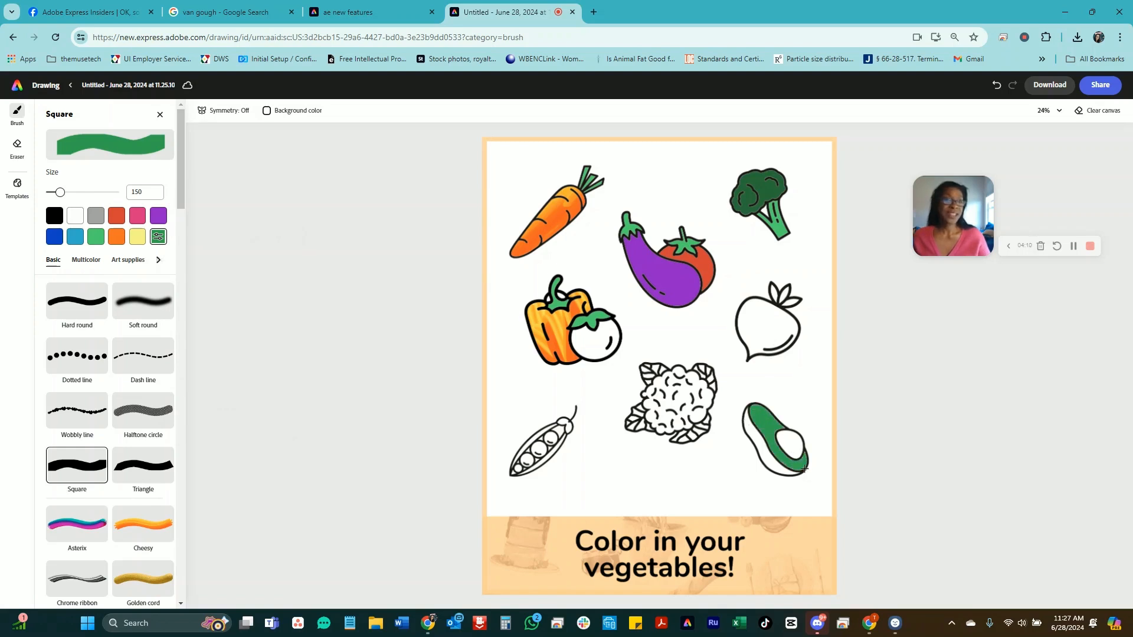
- Paint the avocado's outer skin and the cauliflower's upper-left leaf with the Halftone circle brush in a custom dark green
click(150, 412)
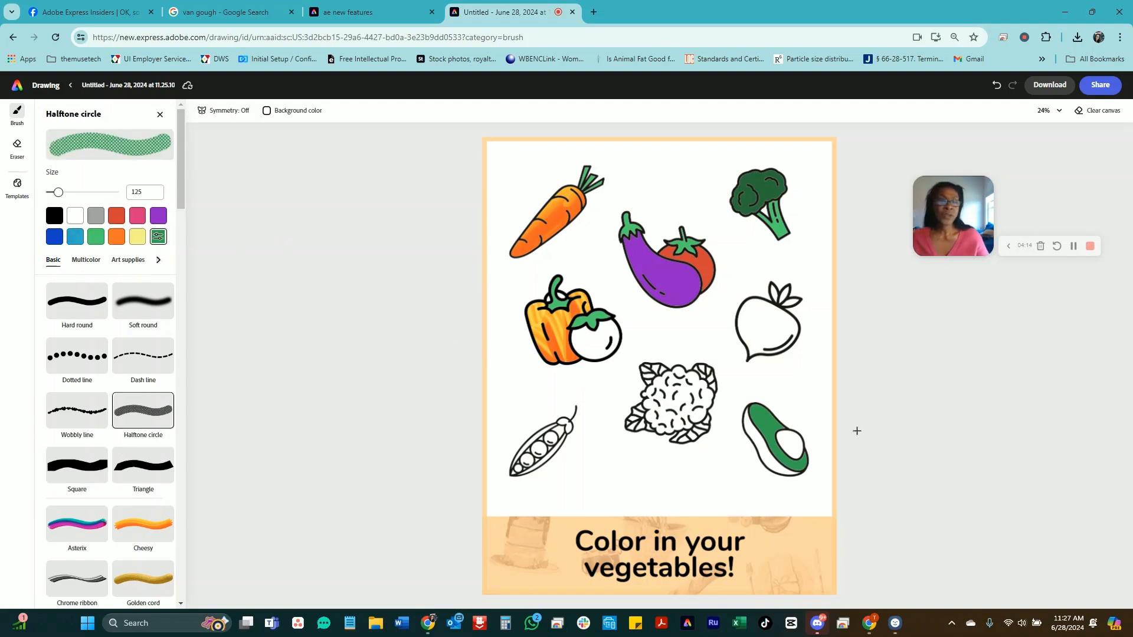
click(158, 237)
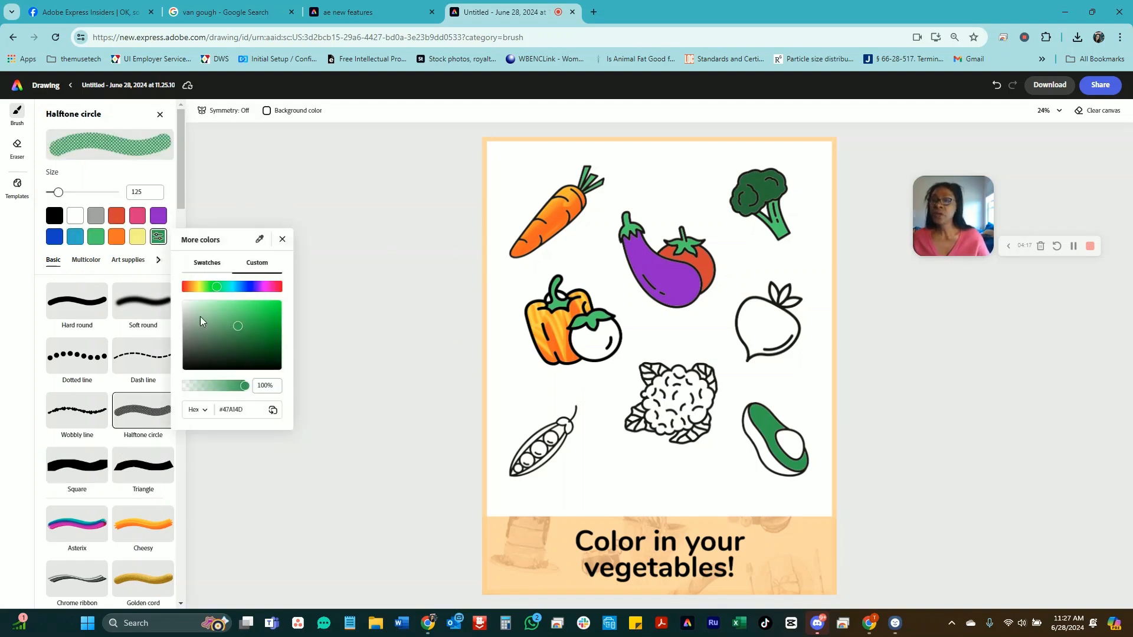
click(236, 353)
click(749, 426)
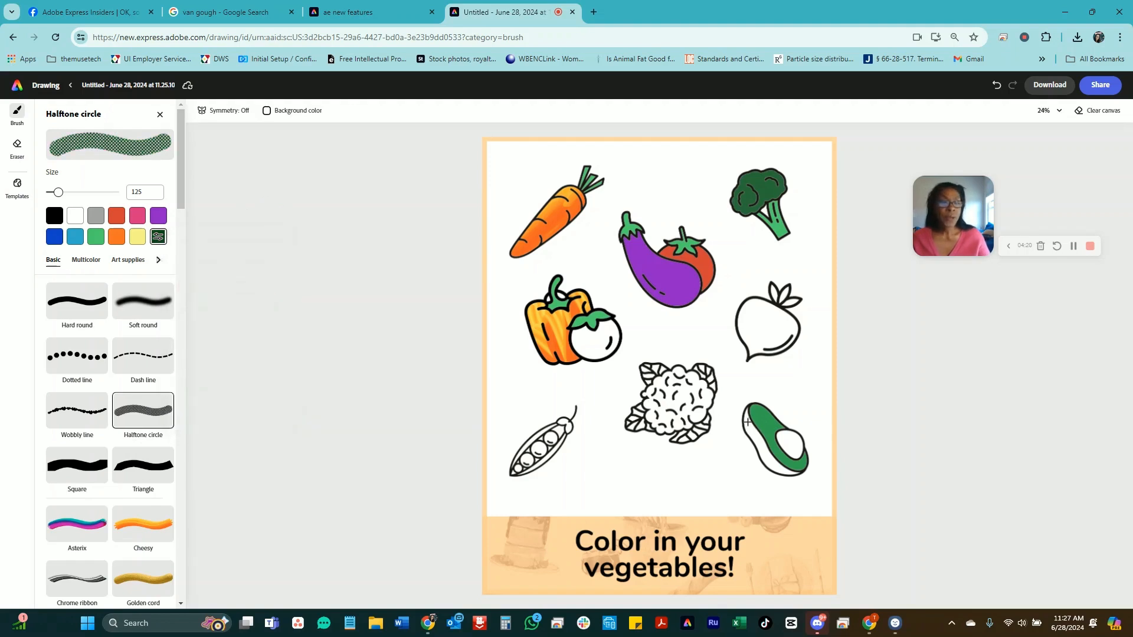
mouse_move(748, 418)
mouse_down()
mouse_move(796, 475)
mouse_move(758, 451)
mouse_move(737, 416)
mouse_up()
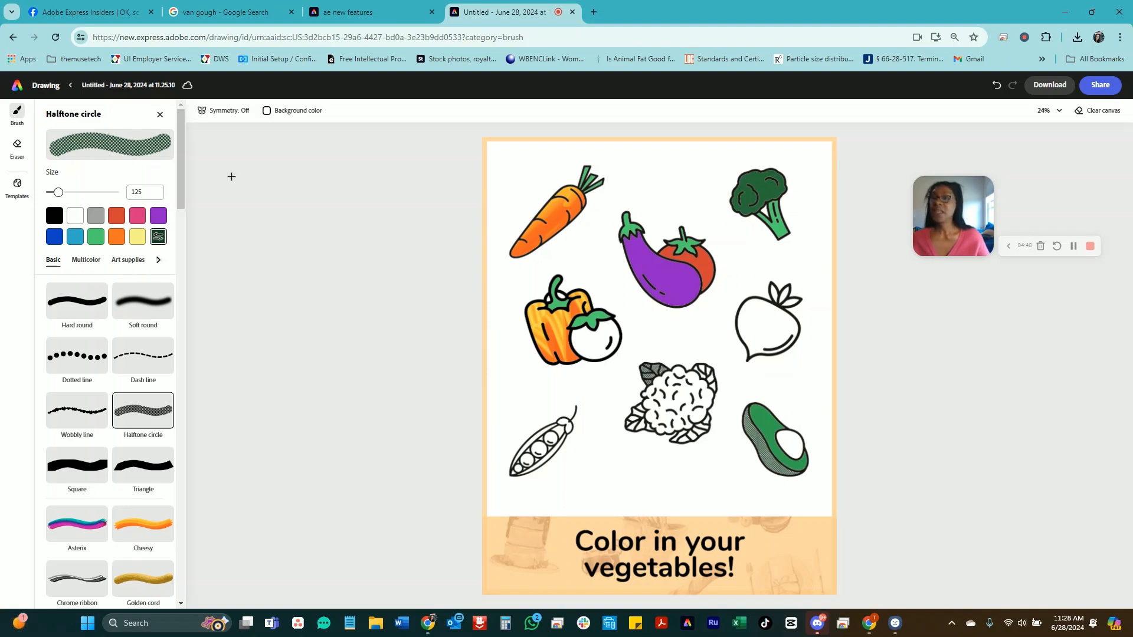
- Color the cauliflower's lower-left leaf light green and its head pale yellow with the Halftone circle brush
click(95, 236)
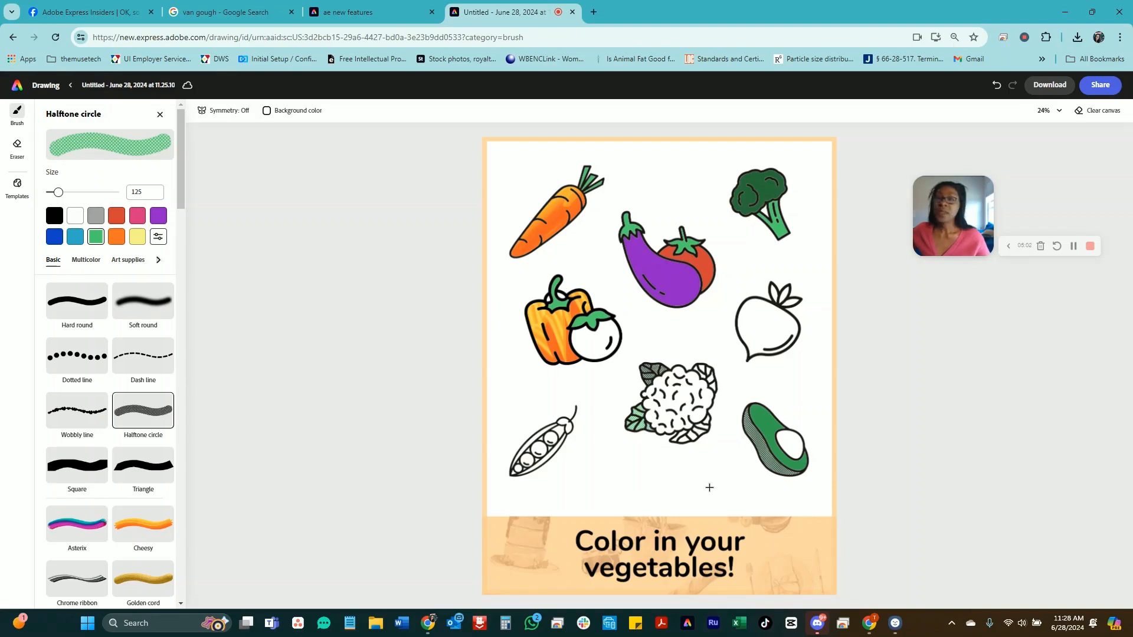
click(137, 237)
mouse_move(690, 393)
mouse_down()
mouse_move(669, 413)
mouse_move(687, 395)
mouse_move(672, 428)
mouse_up()
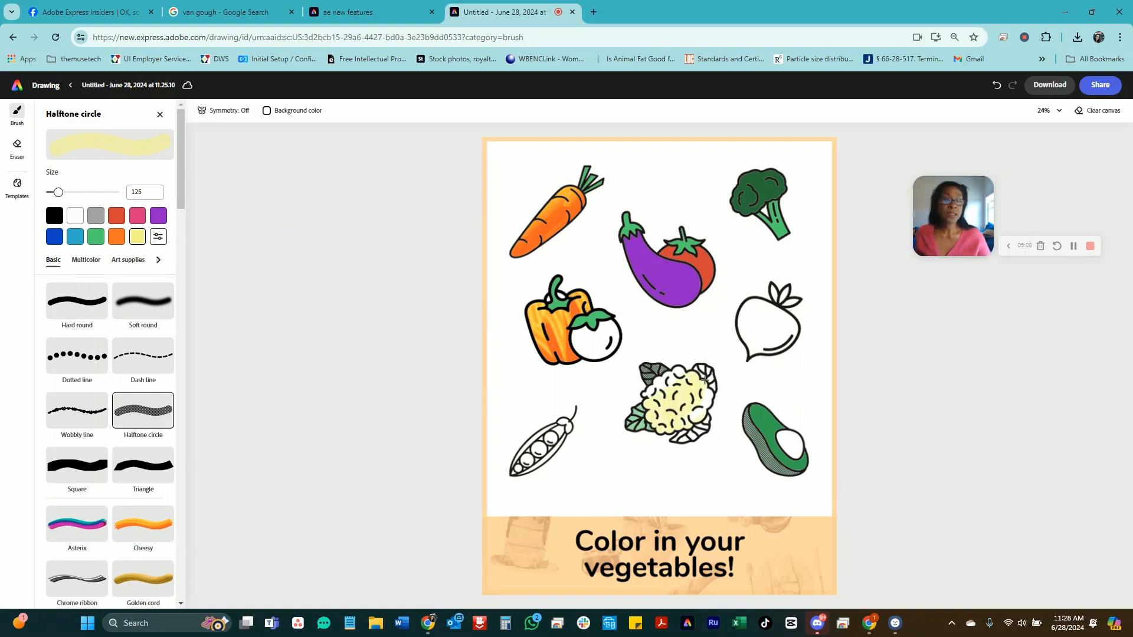
drag(674, 374, 673, 363)
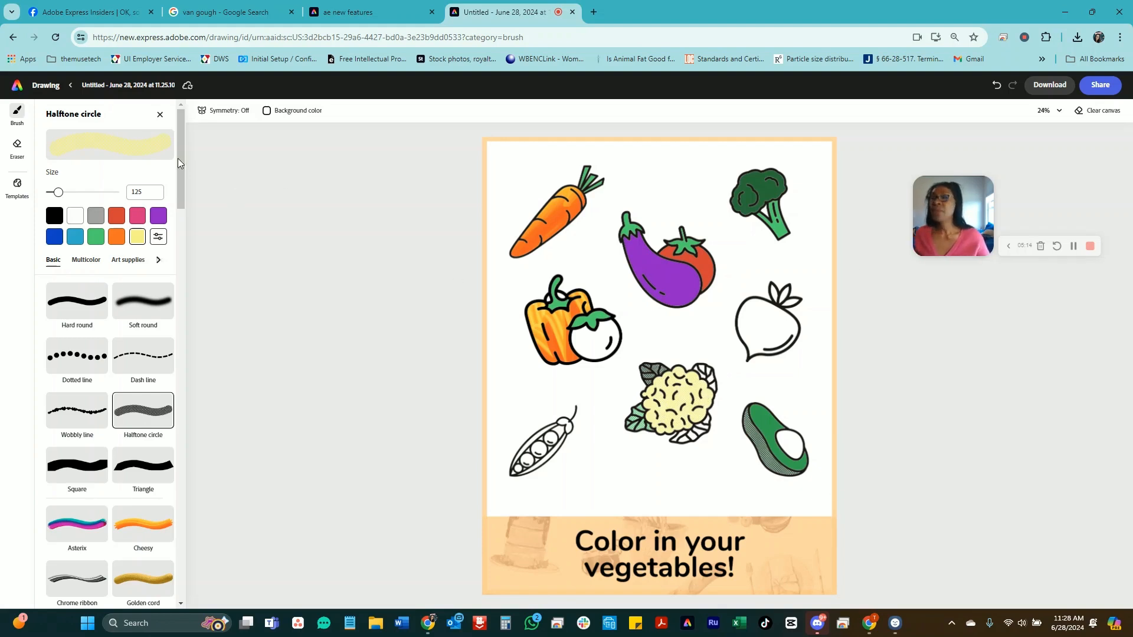
- Leave the drawing, switch to the "ae new features" document and add the Wellness photo of fruit and nut bowls to page 2
click(44, 88)
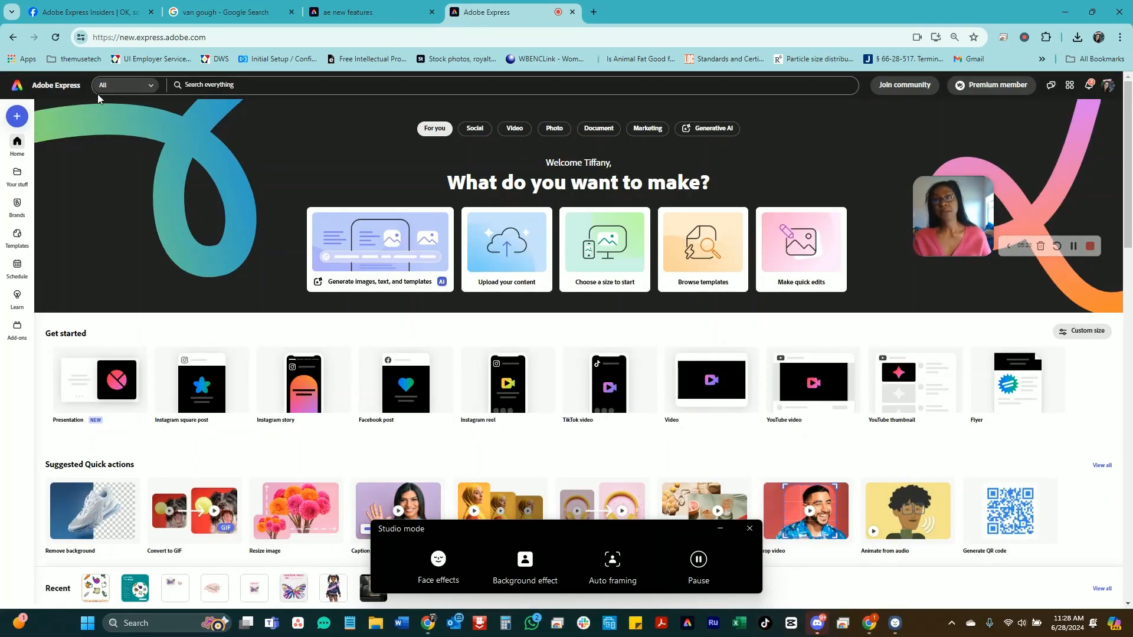
click(386, 17)
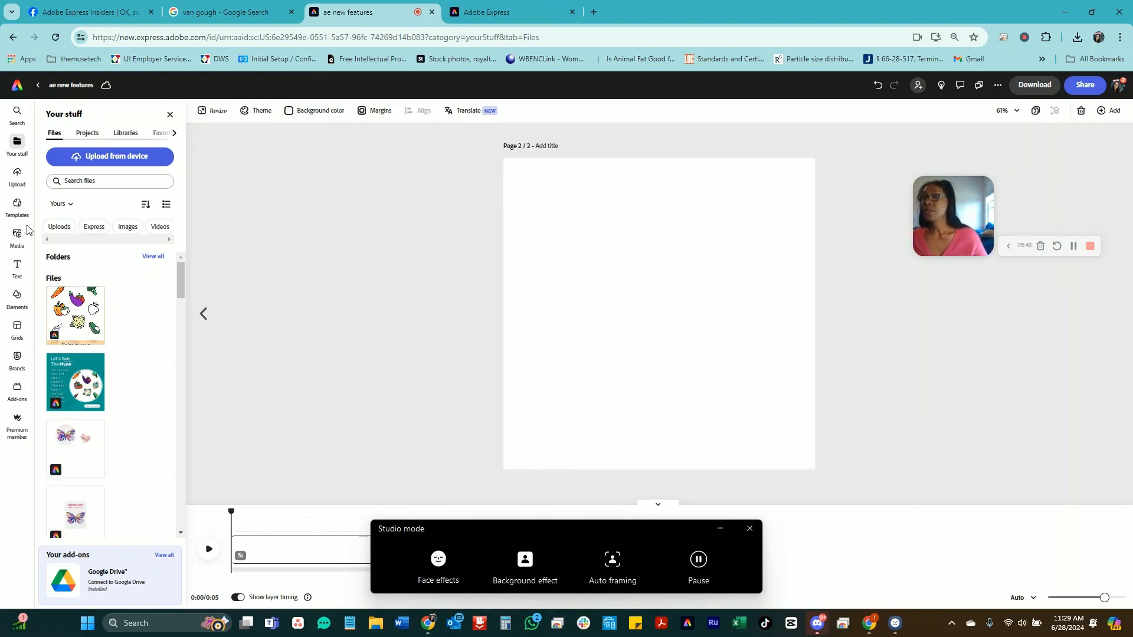
click(17, 240)
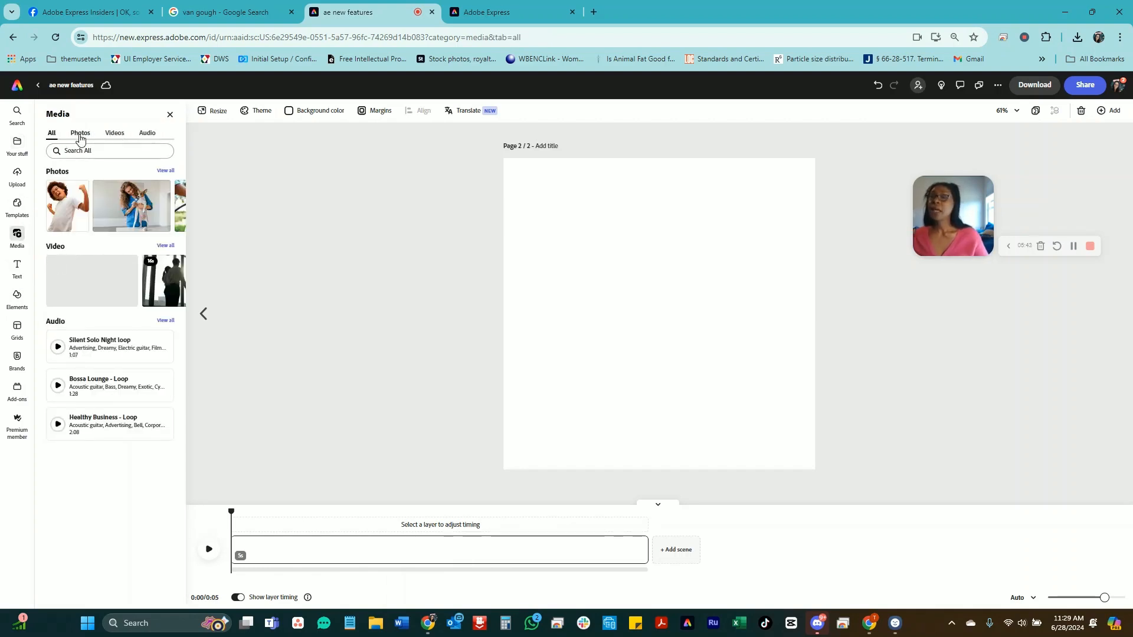
click(81, 133)
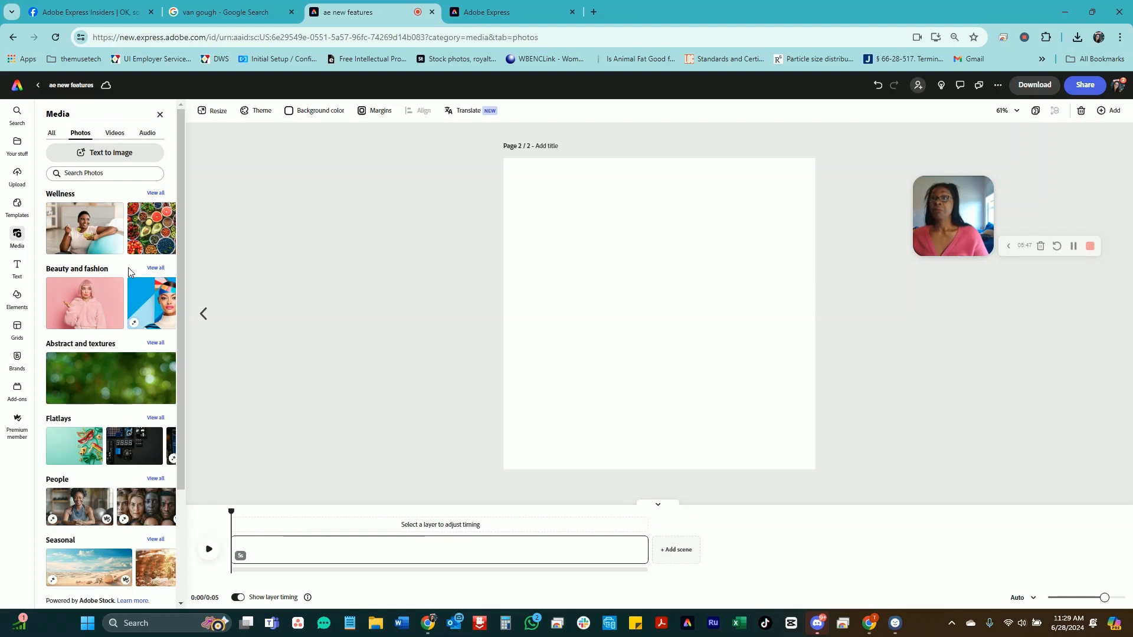
click(150, 249)
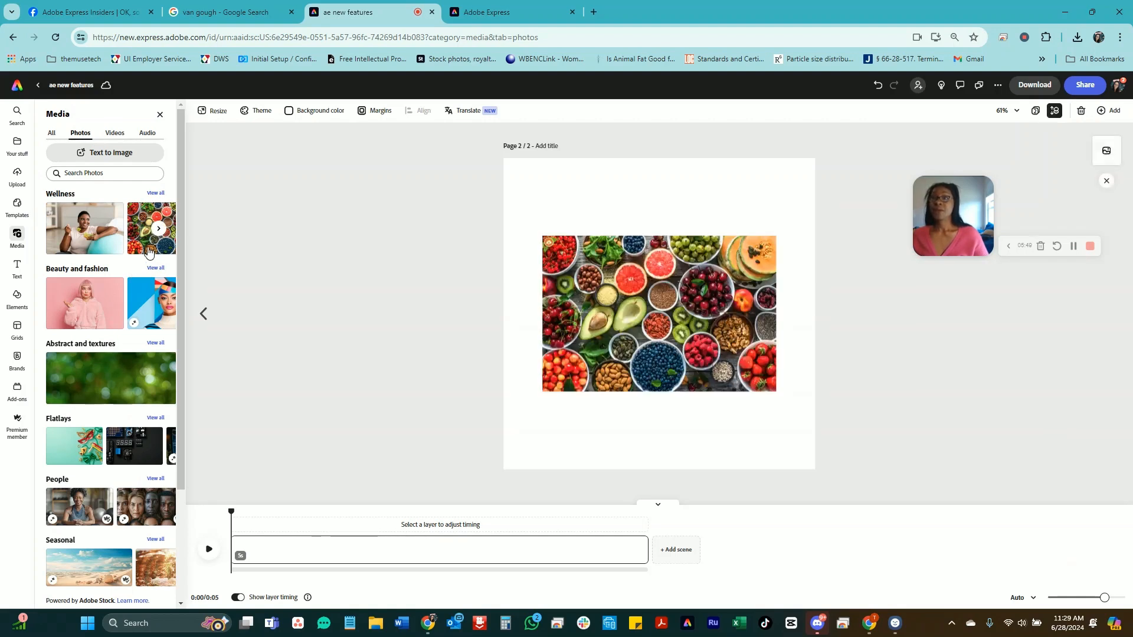
- Set the fruit photo as the page background and look through its available effects
click(588, 302)
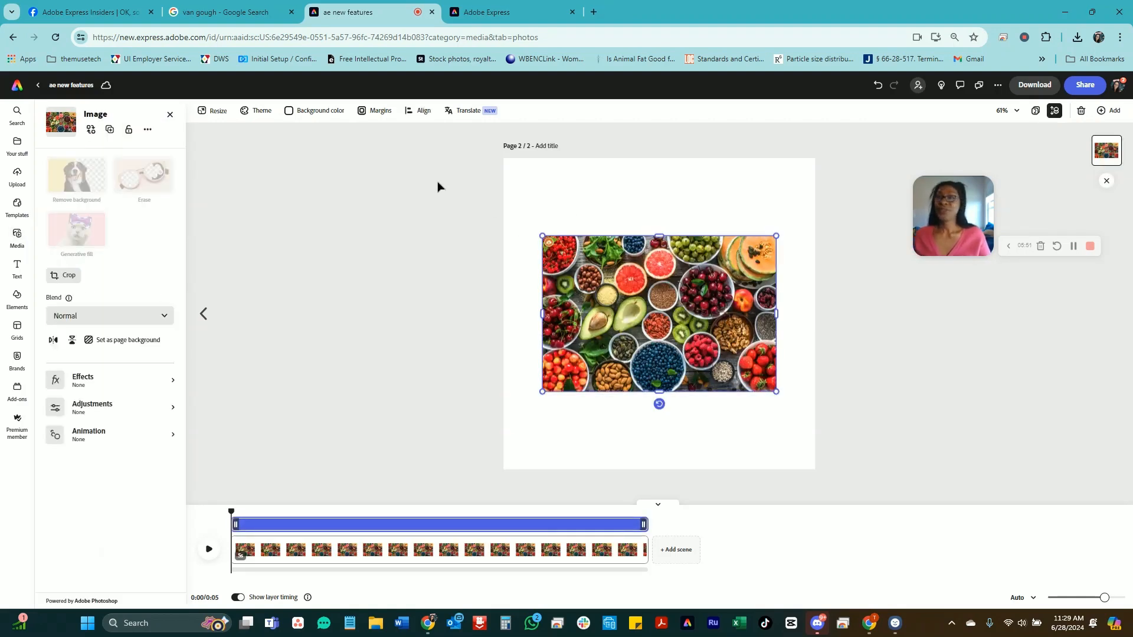
click(126, 383)
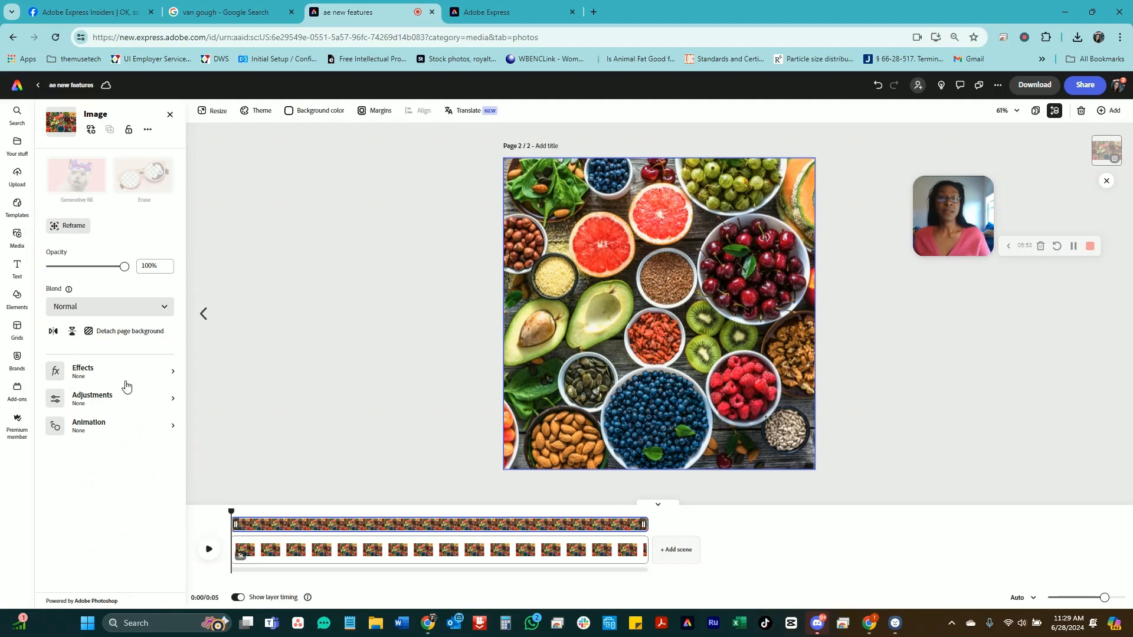
click(83, 371)
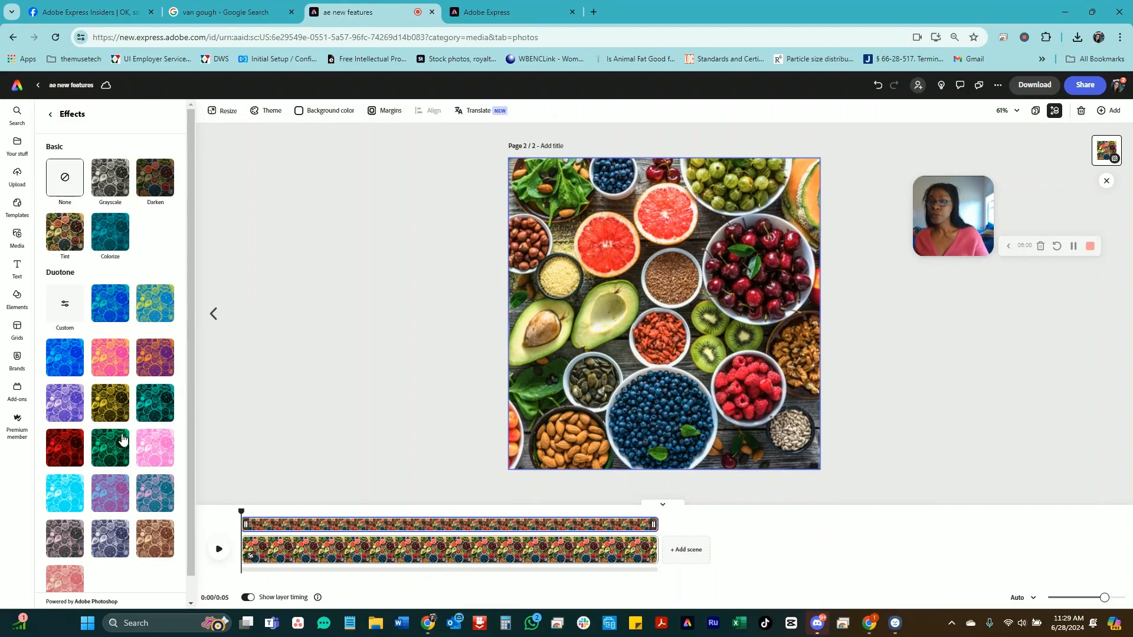
click(50, 115)
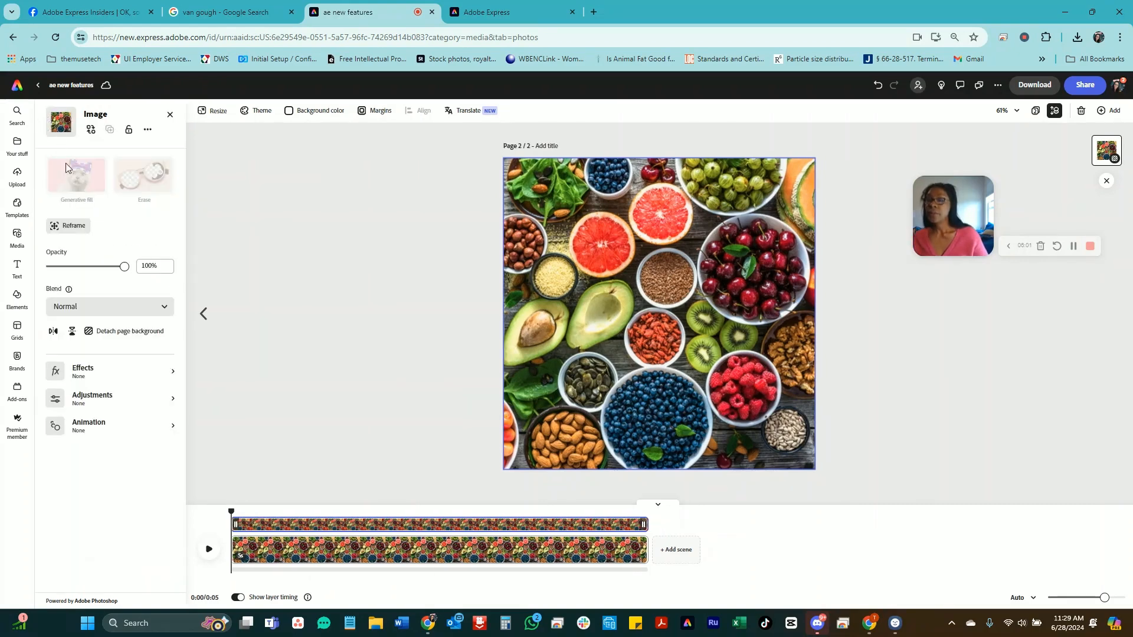
- Search the elements for "overlay" and add the first design asset, the pink and gray gradient, to the page
click(17, 308)
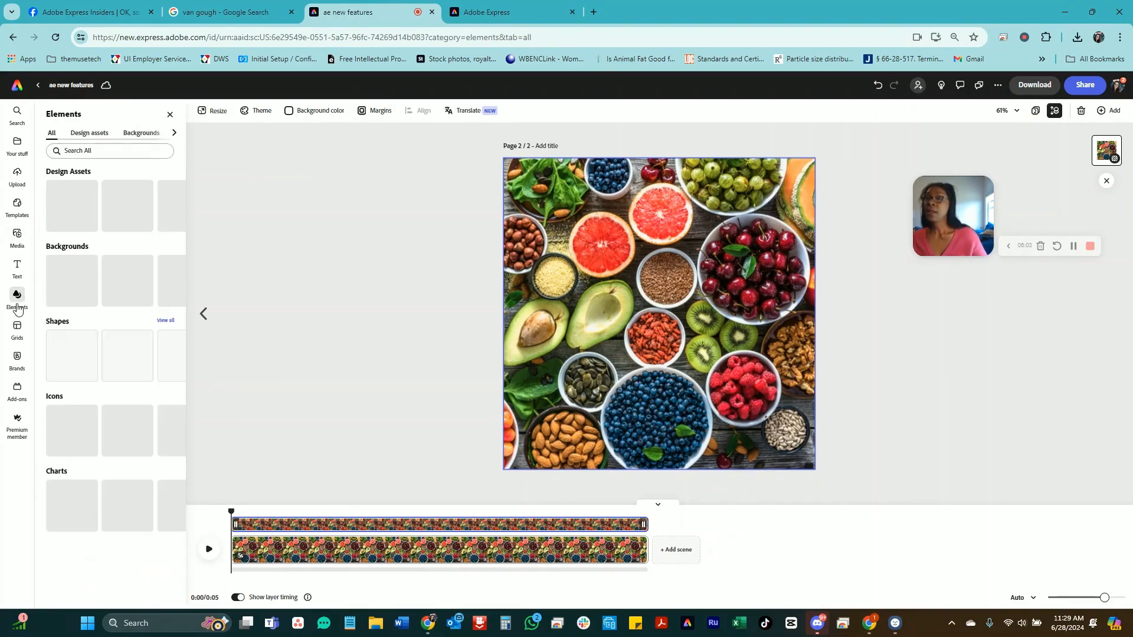
click(93, 150)
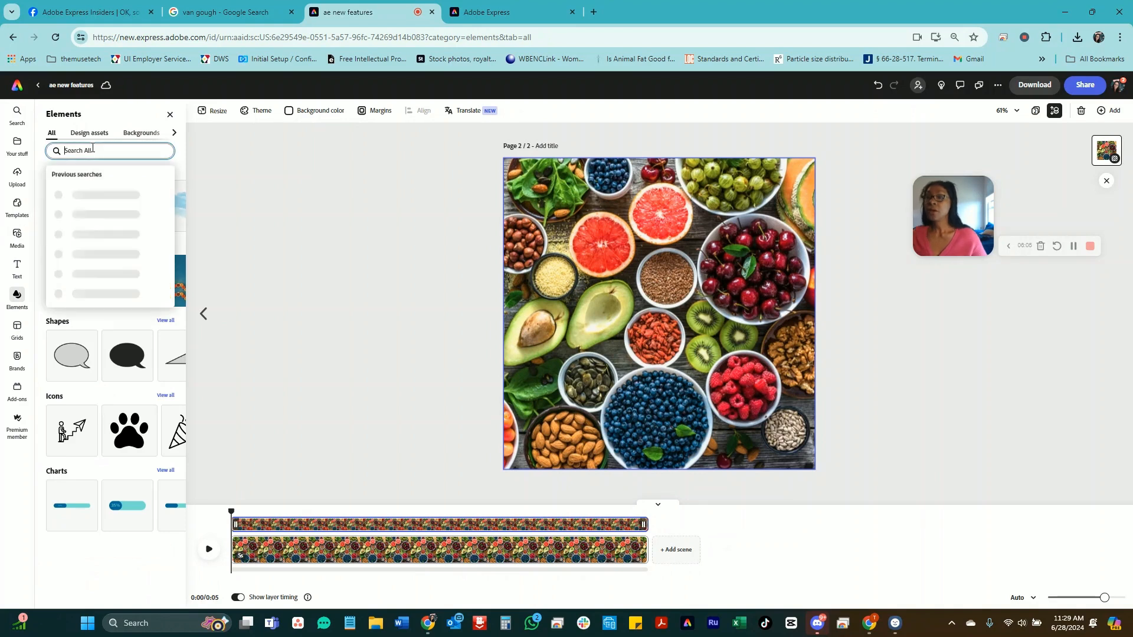
text(overl)
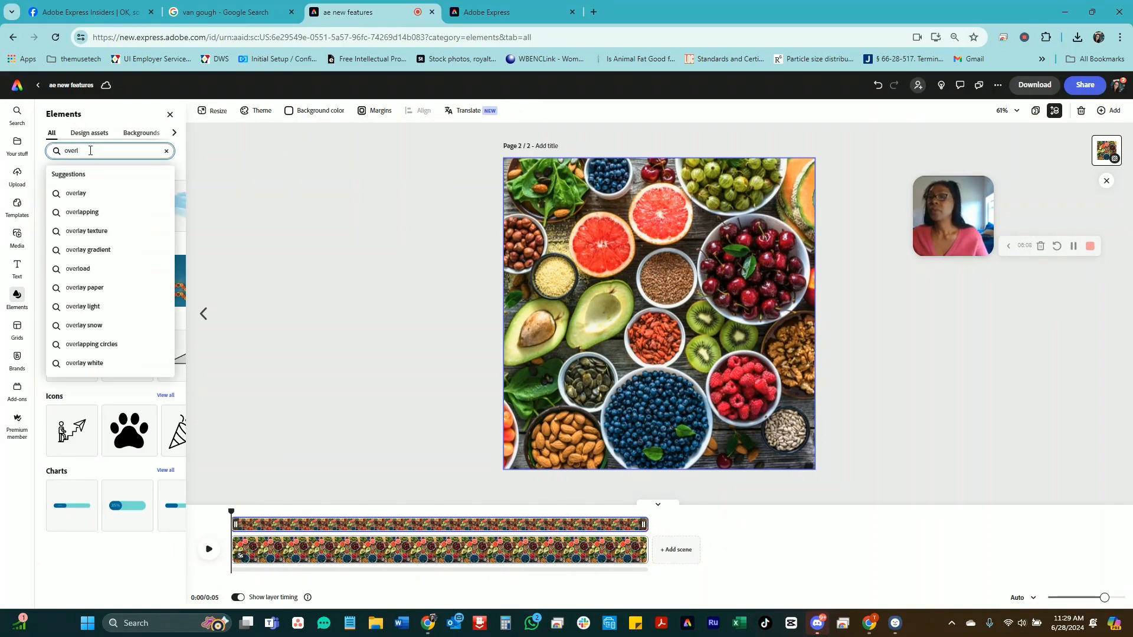
click(72, 194)
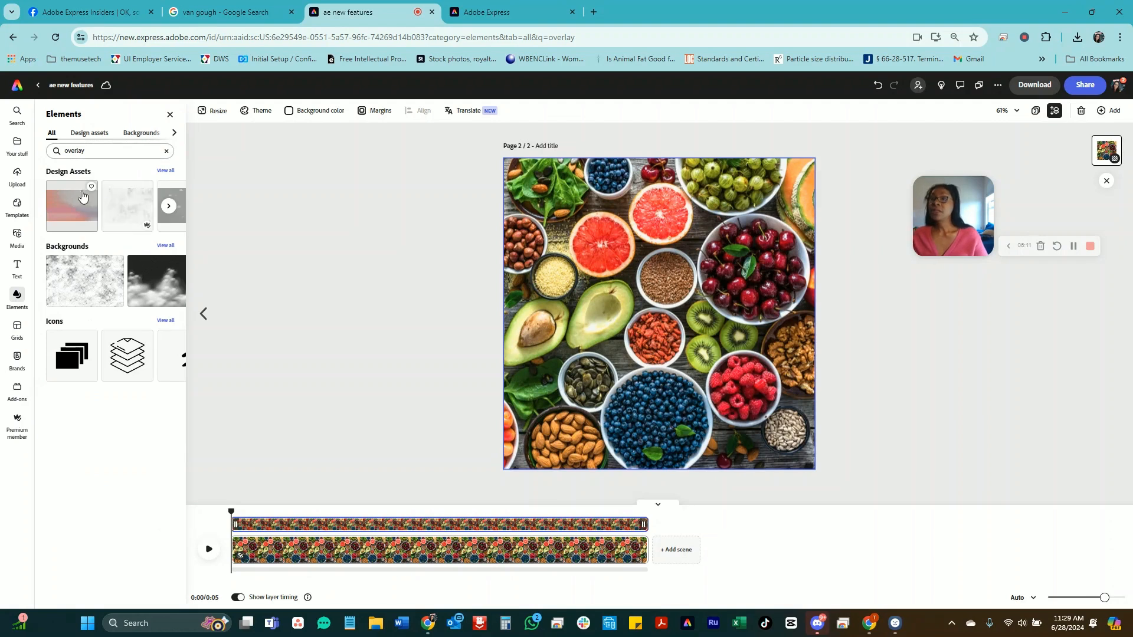
click(166, 171)
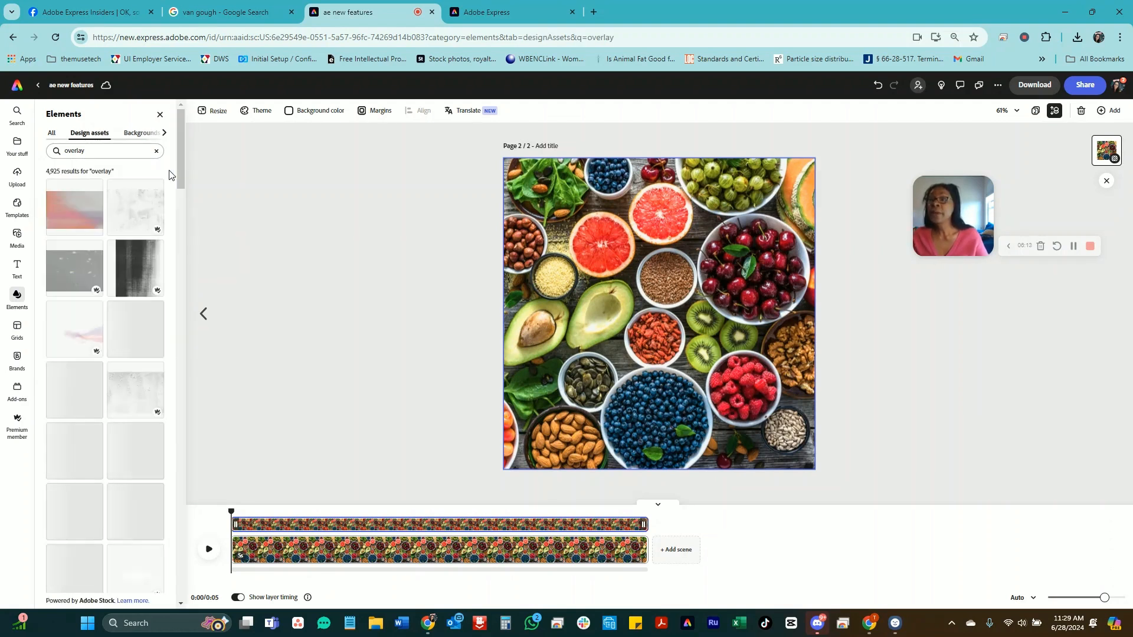
click(84, 225)
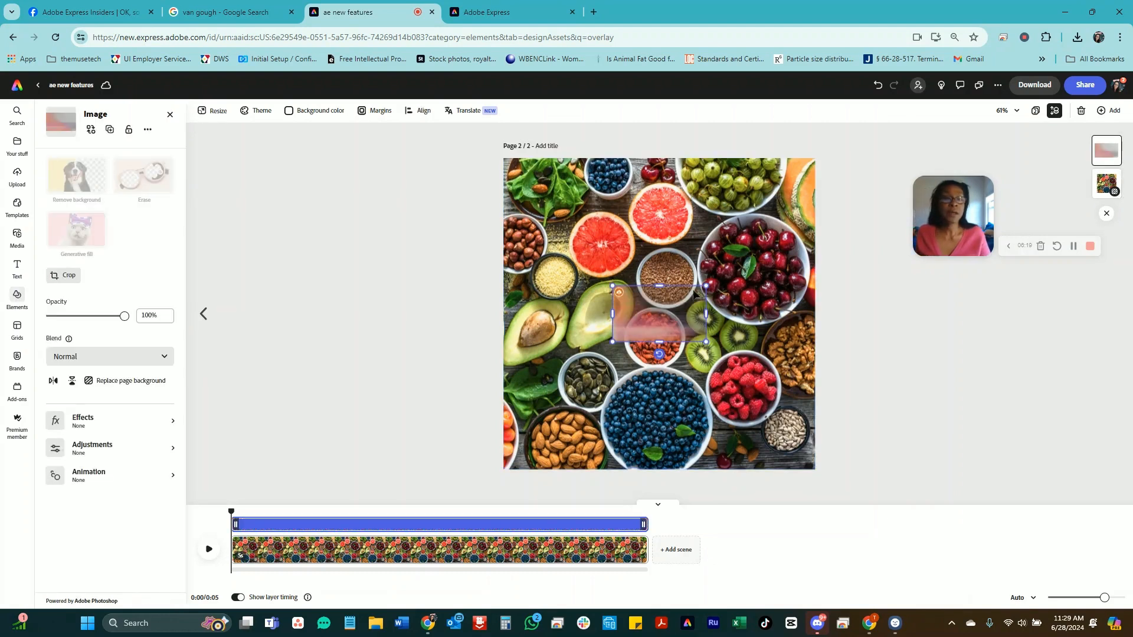
- Enlarge and stretch the gradient overlay until it covers the whole page, and deselect it
drag(707, 286, 800, 204)
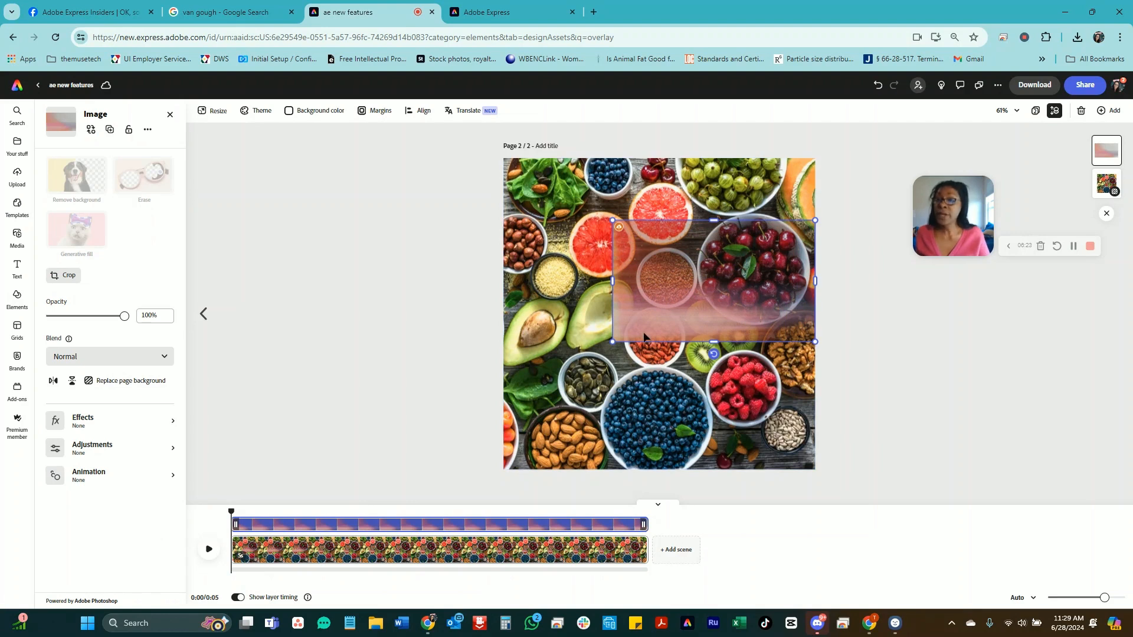
drag(613, 342, 503, 407)
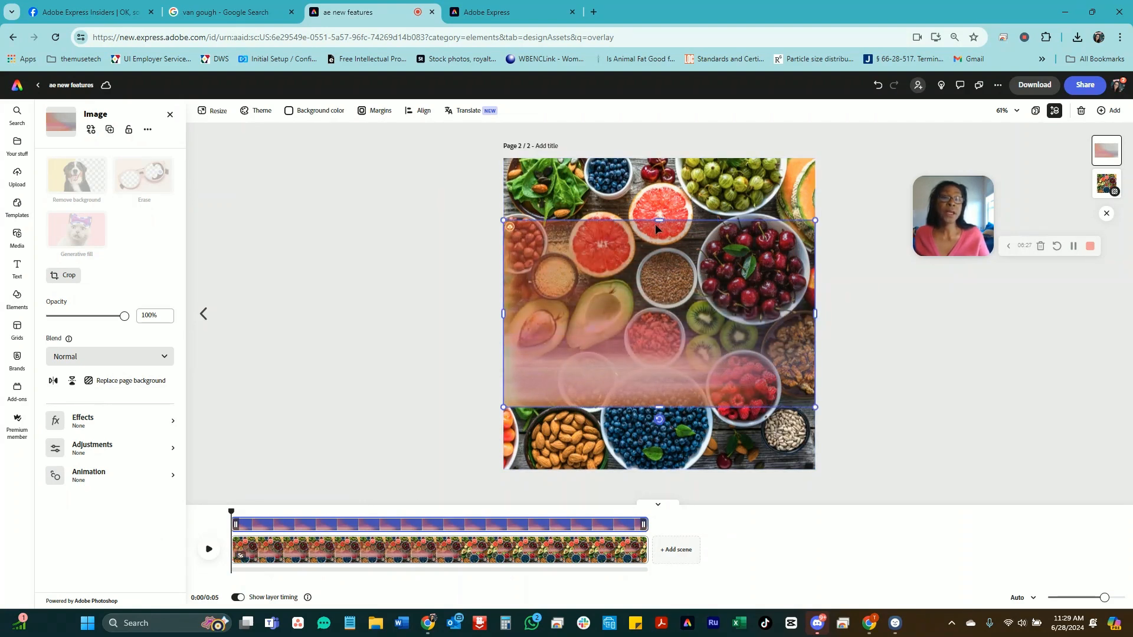
drag(653, 223, 674, 157)
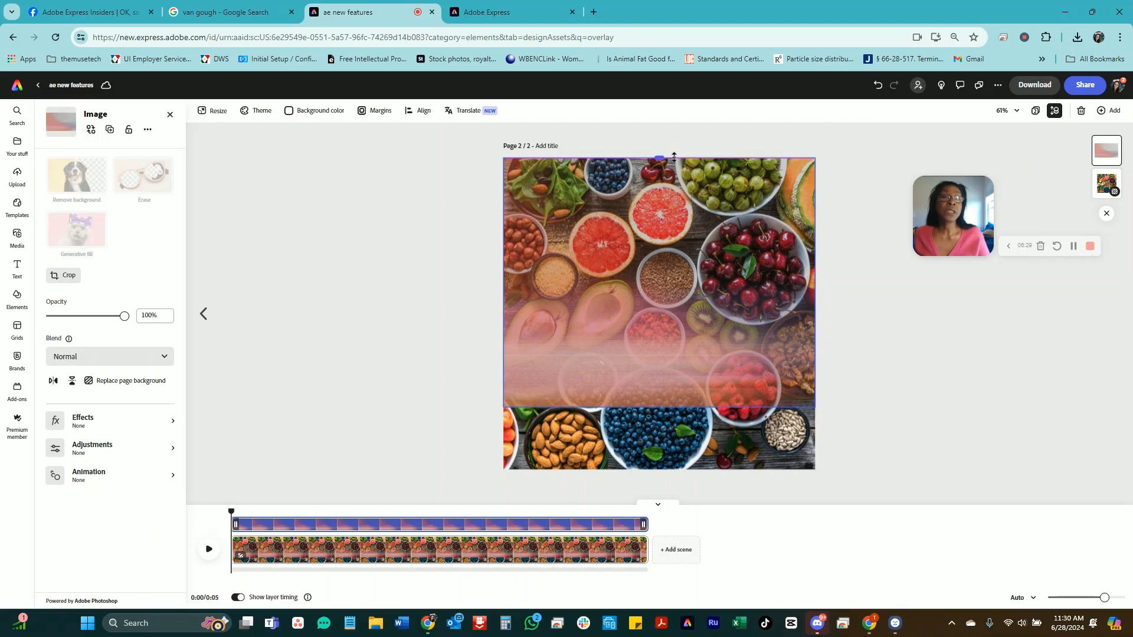
drag(659, 409, 649, 469)
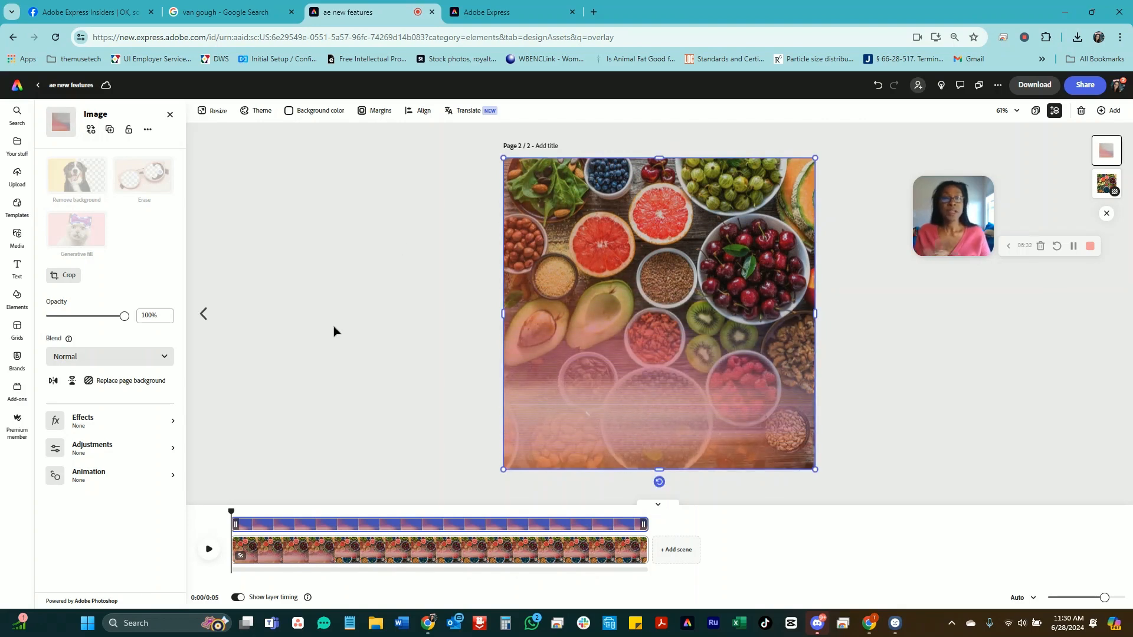
click(298, 307)
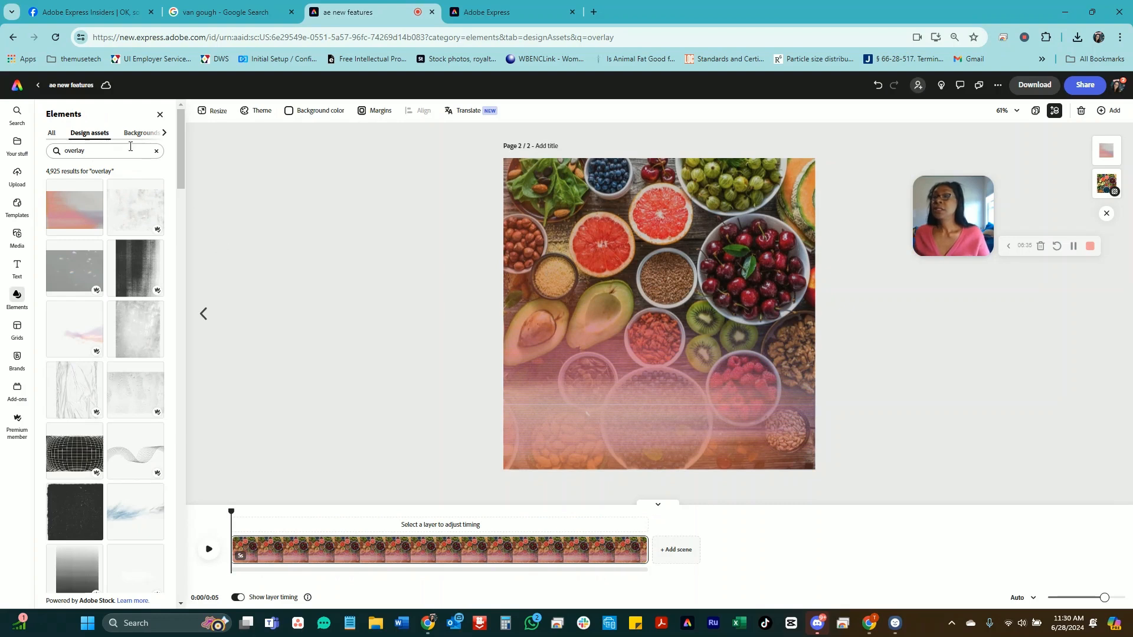
- Add the colored vegetable drawing from the saved files and place it, cropped to a circle, in the page's lower-right area
click(17, 147)
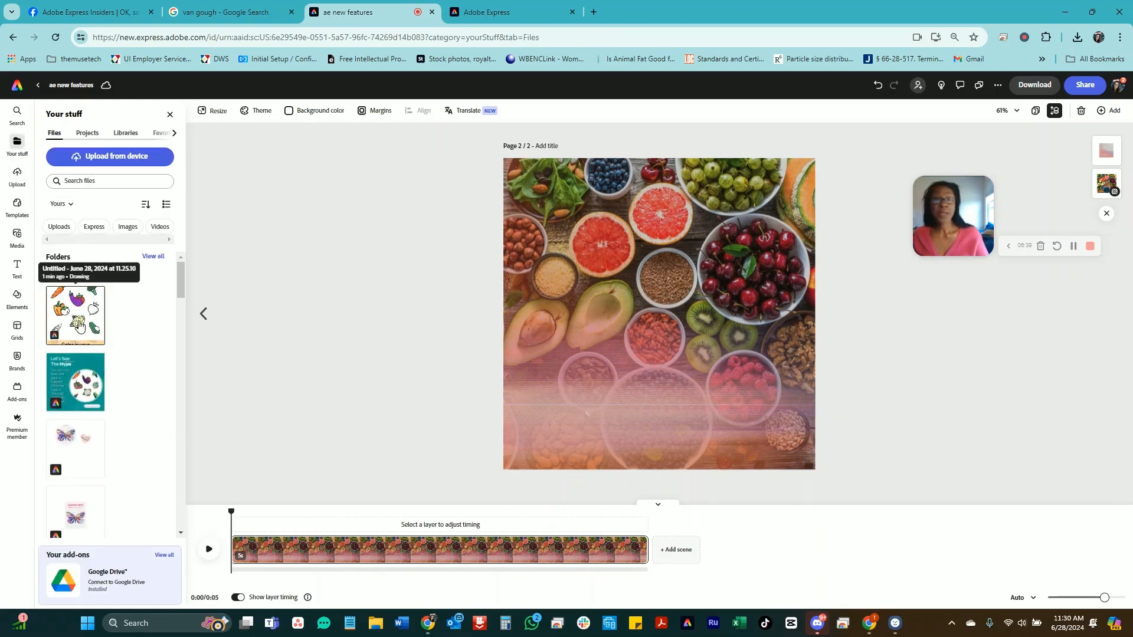
click(79, 325)
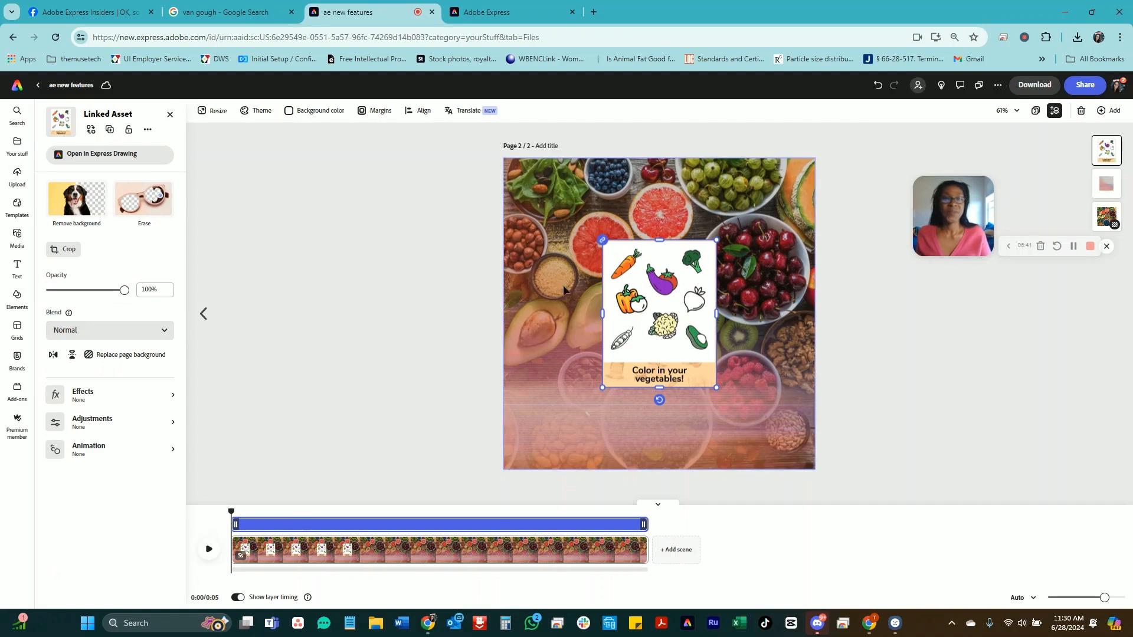
click(69, 249)
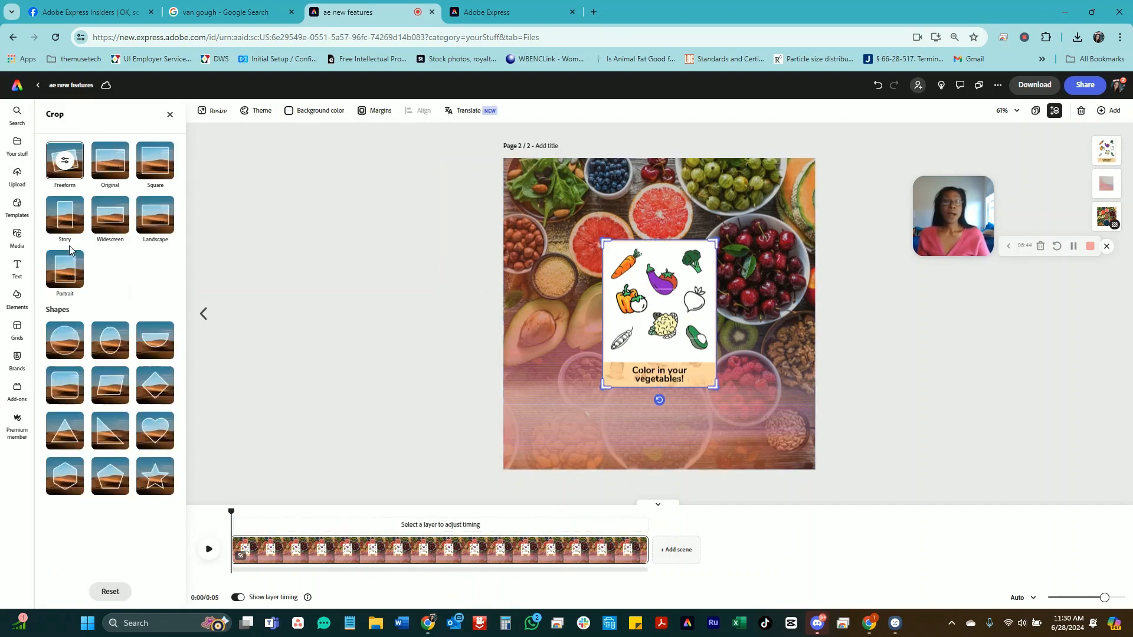
click(69, 346)
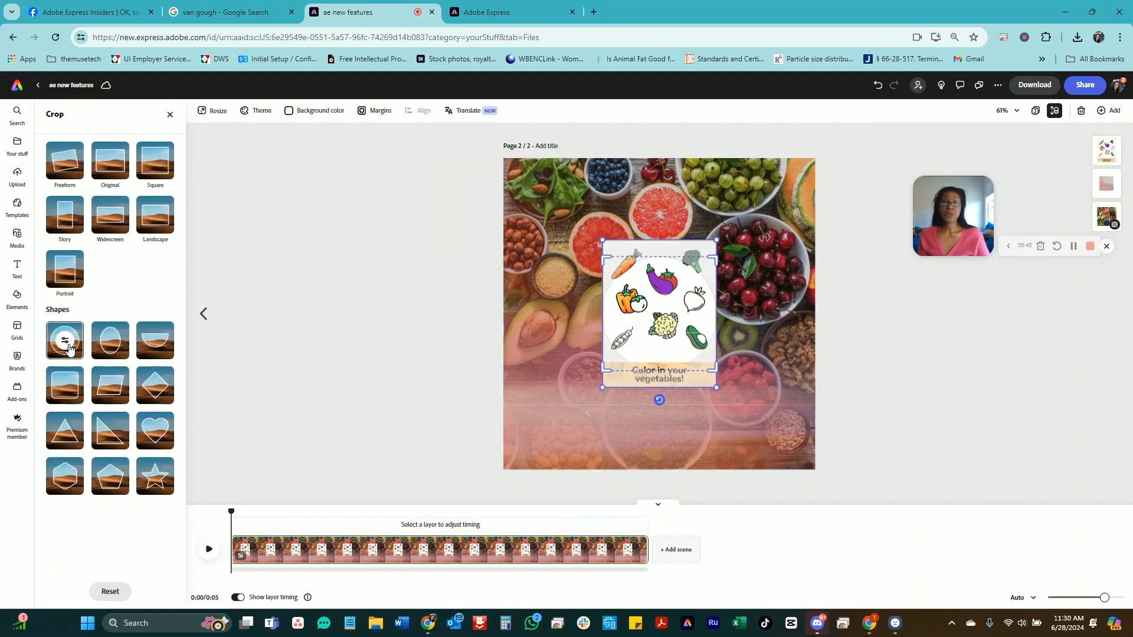
click(885, 375)
drag(670, 329, 743, 376)
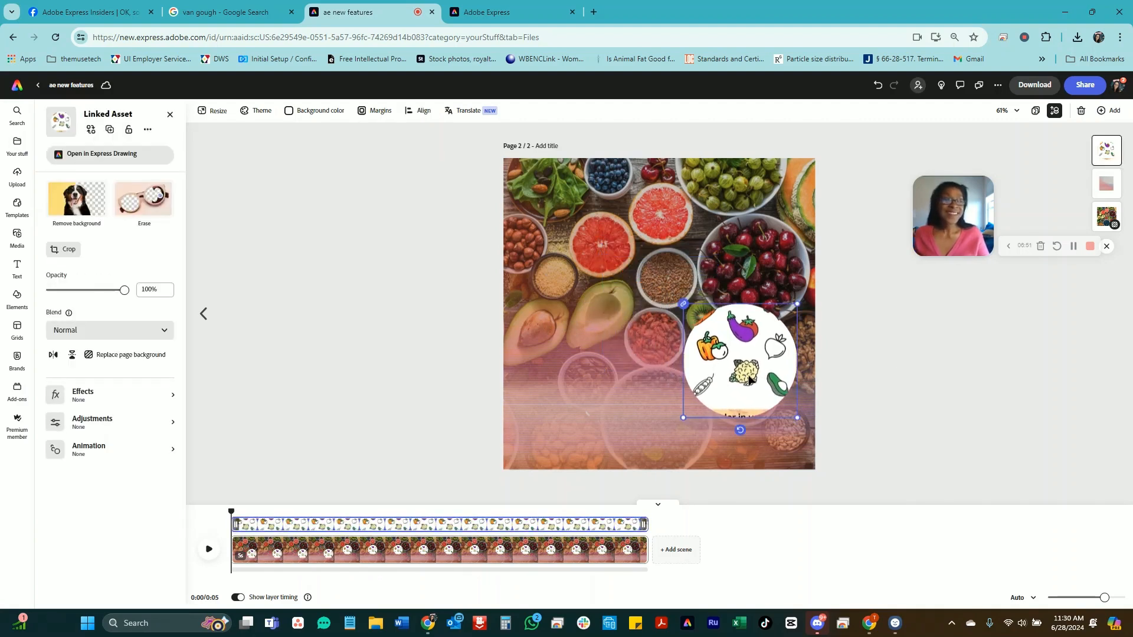
- Animate the circular vegetable drawing with the Spin entrance and the Spin loop
click(87, 451)
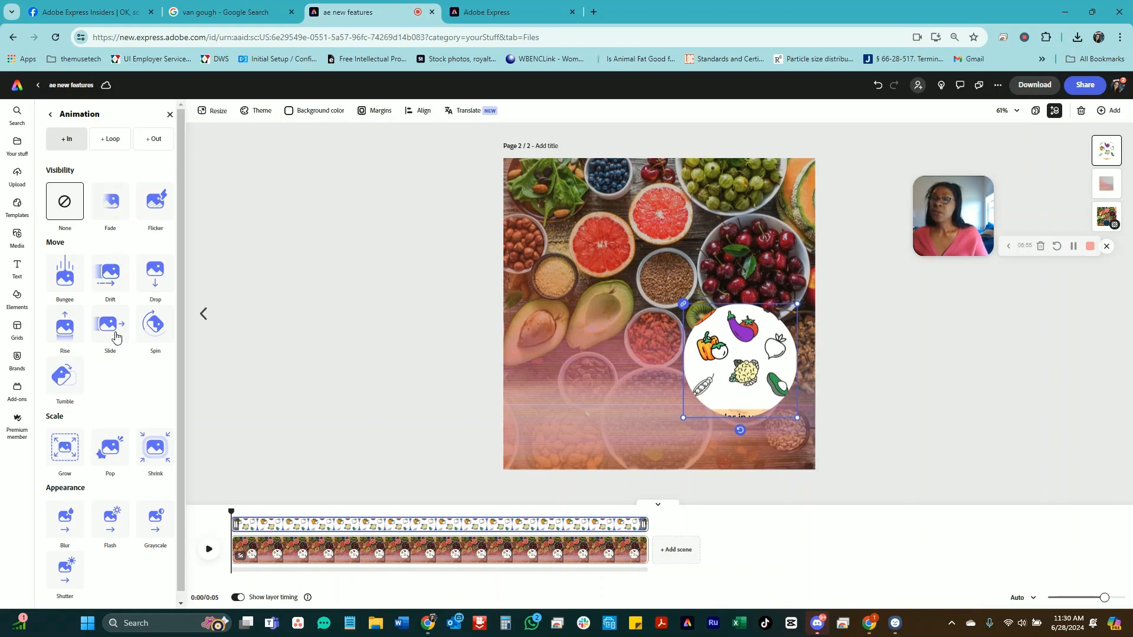
click(157, 329)
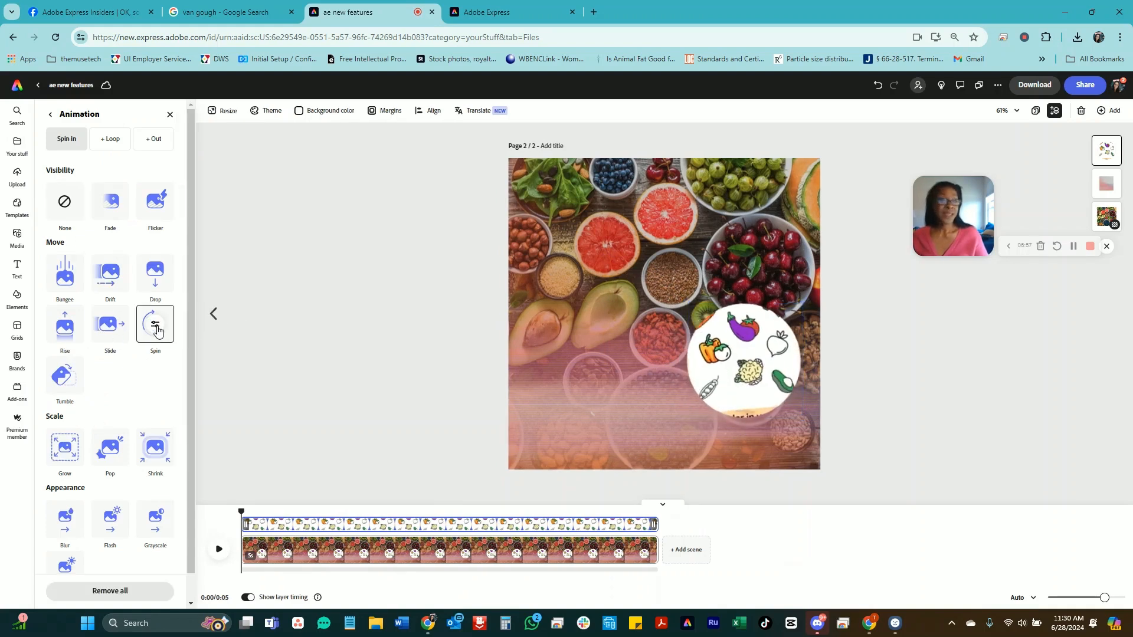
scroll(113, 374, down, 1)
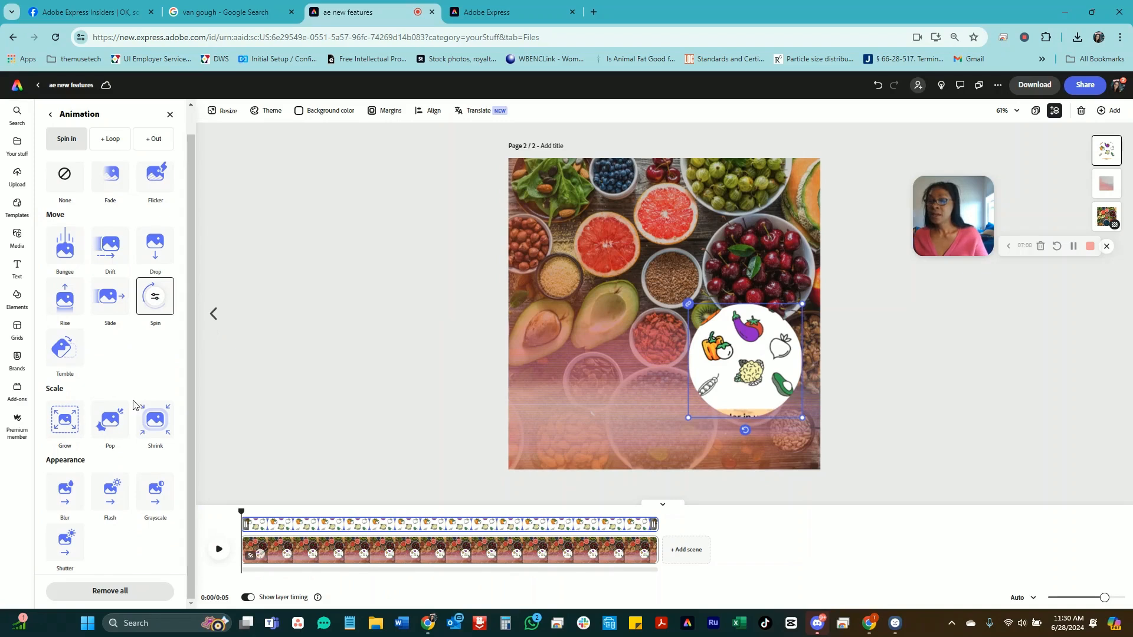
click(110, 138)
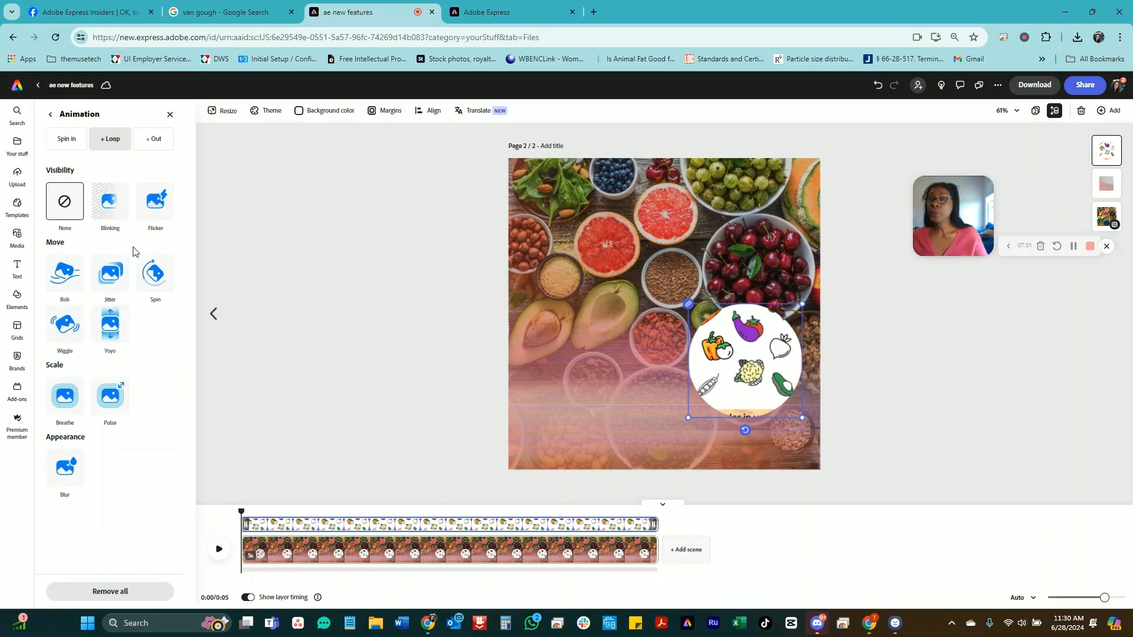
click(155, 285)
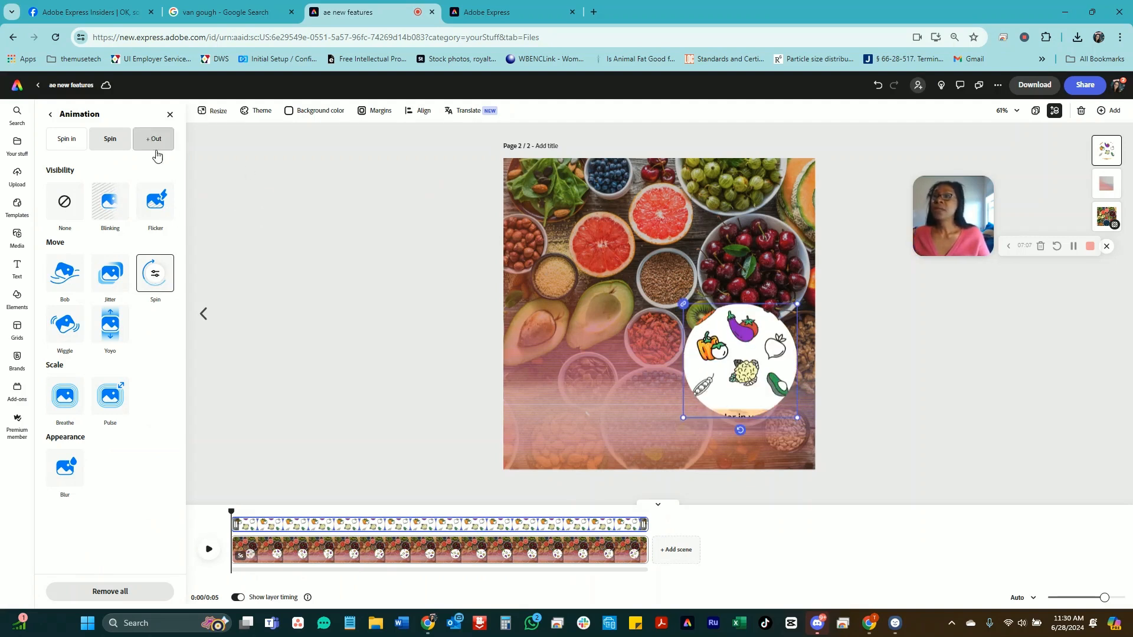
click(51, 115)
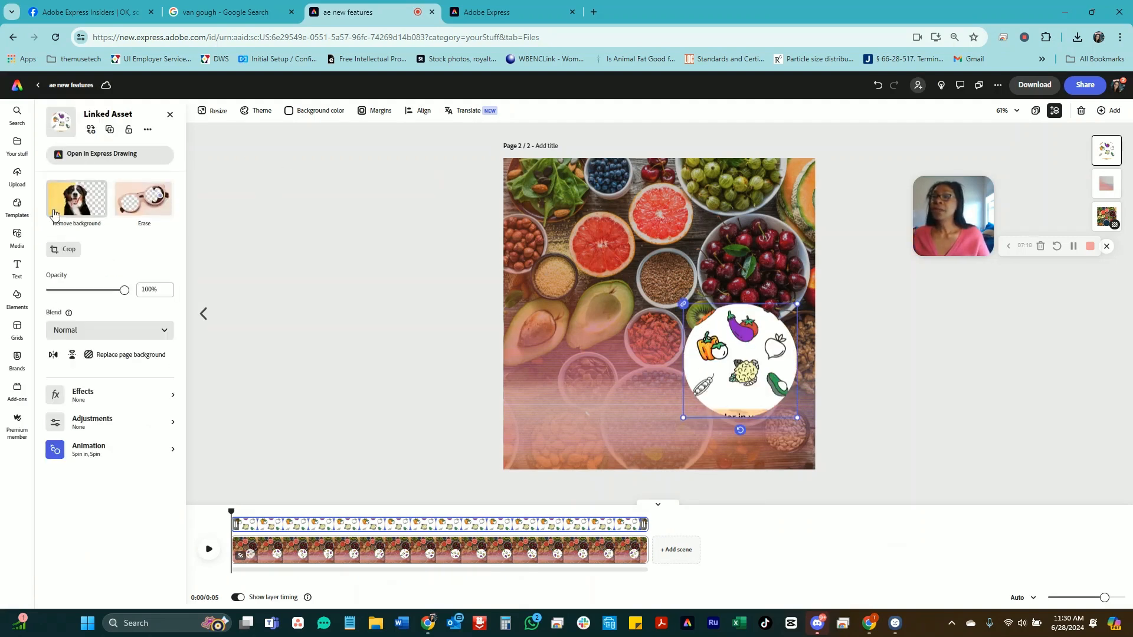
- Add a new text box to the page with left alignment and a white fill
click(20, 268)
click(114, 134)
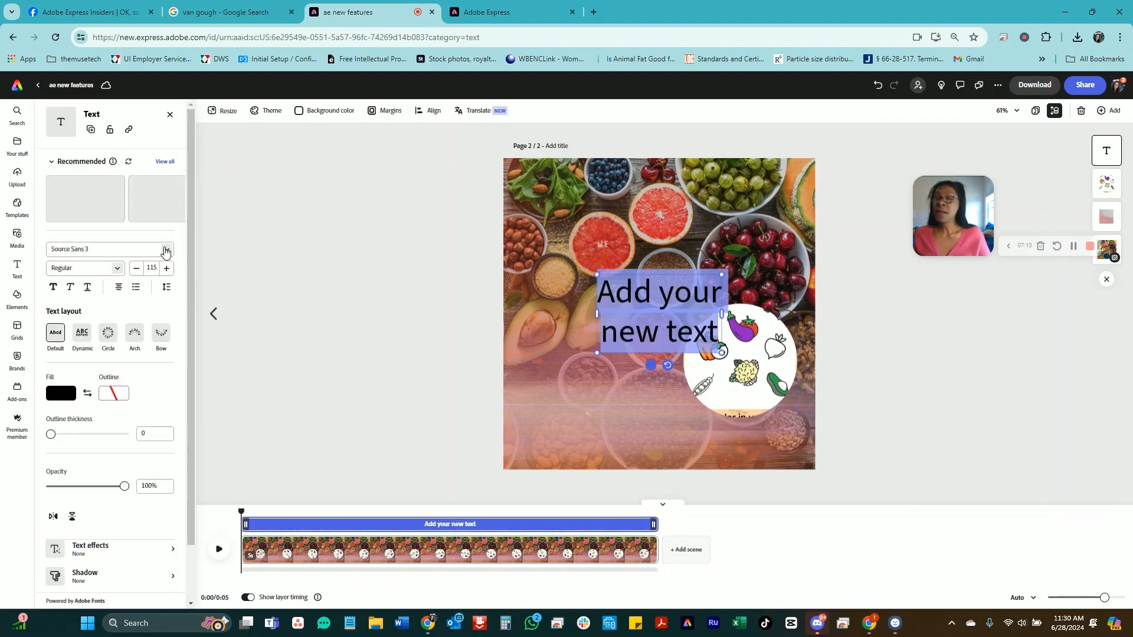
click(118, 288)
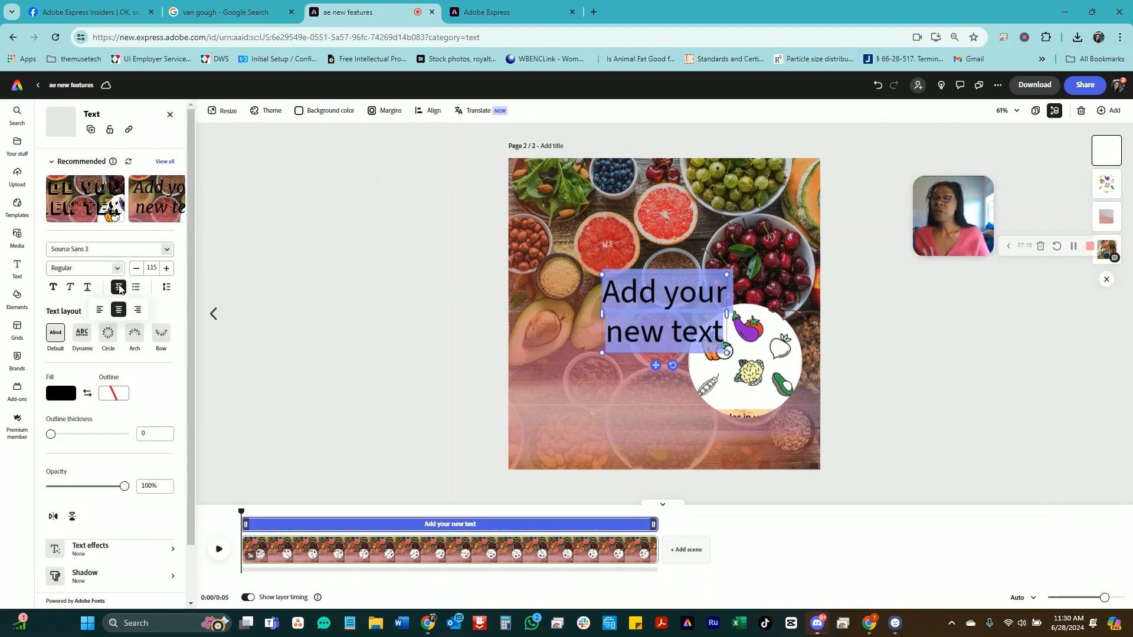
click(99, 311)
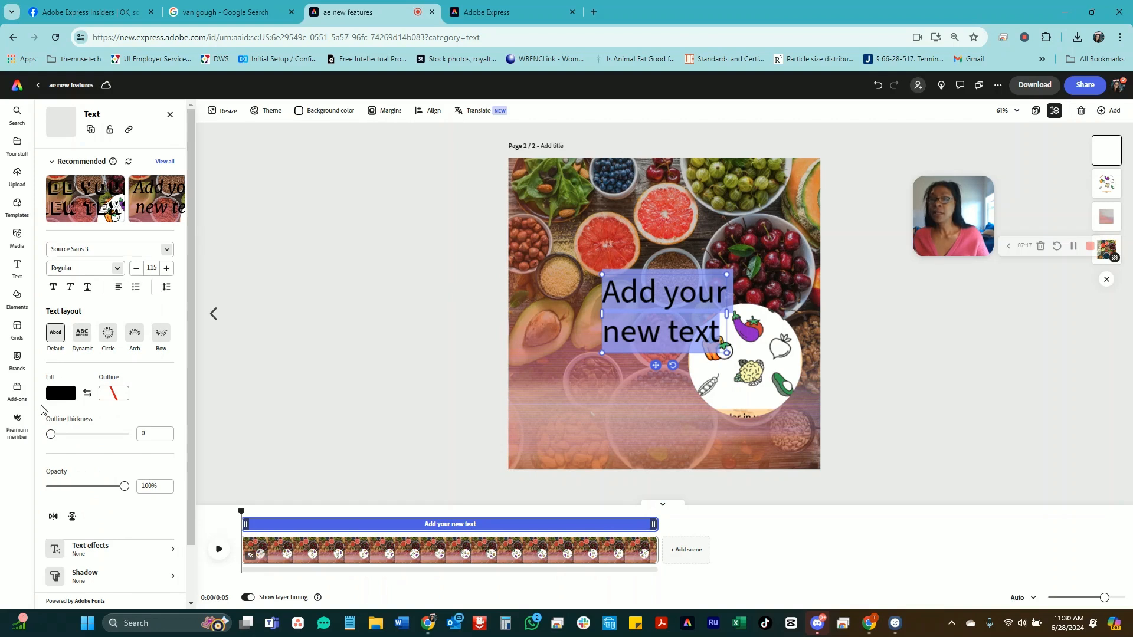
click(60, 395)
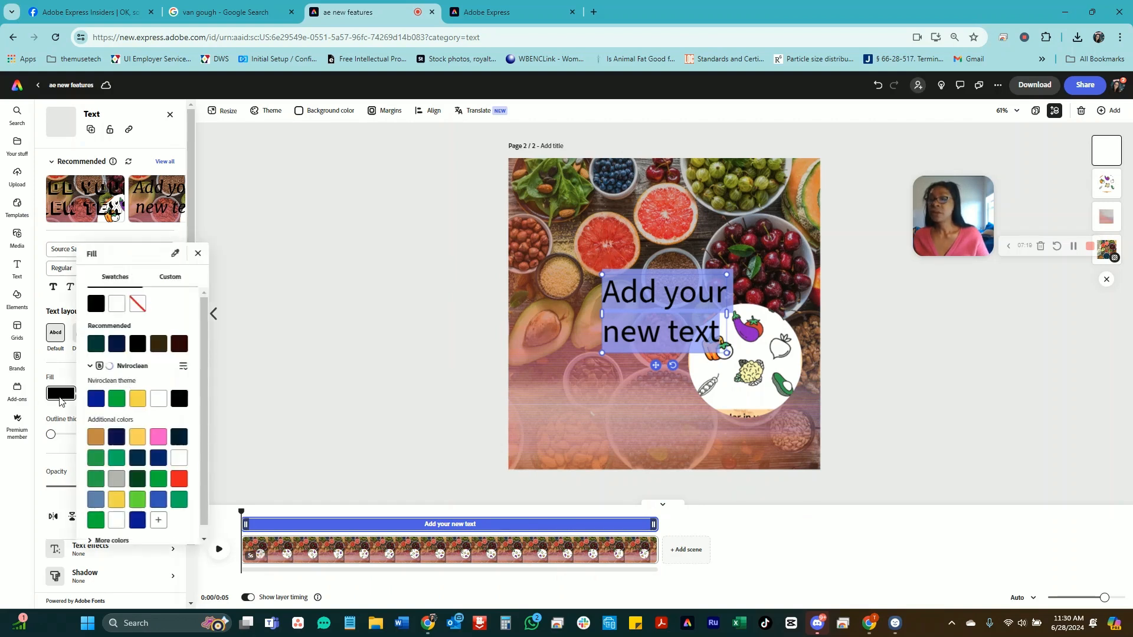
click(115, 305)
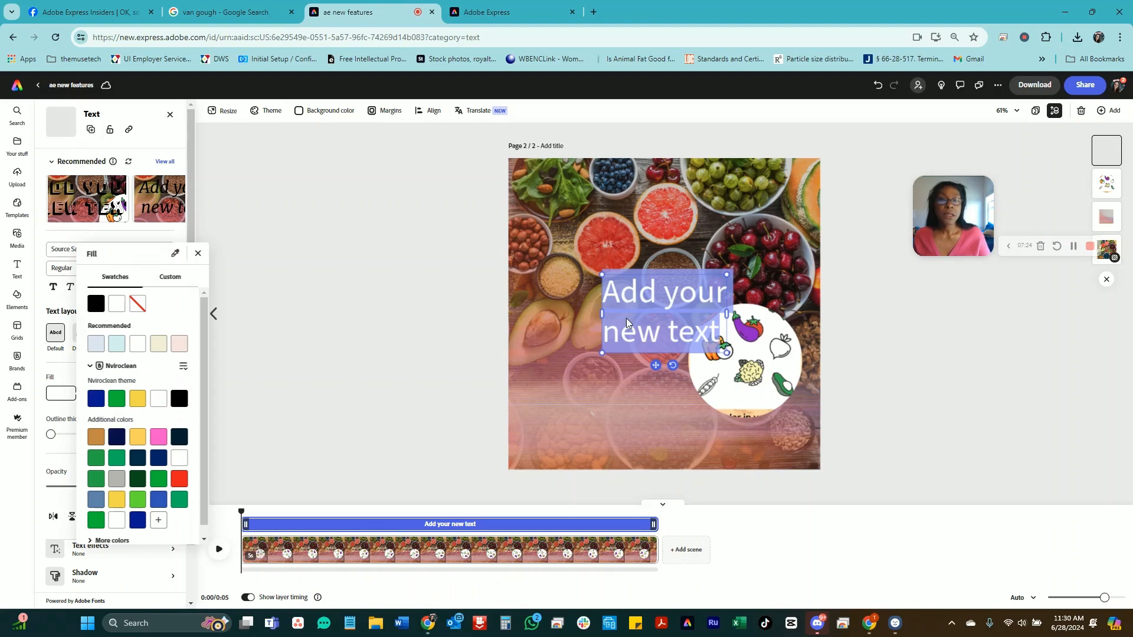
- Move the text box up and to the left, and replace its text with "This is drawing inside Adobe Express!"
click(641, 347)
drag(655, 366, 594, 322)
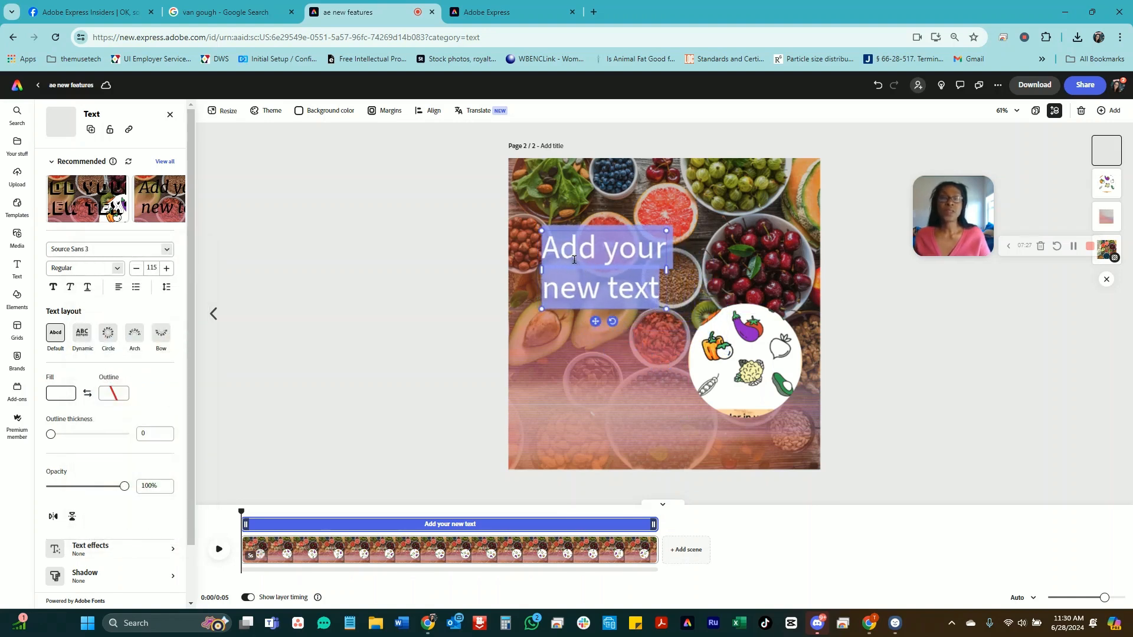
text(Th)
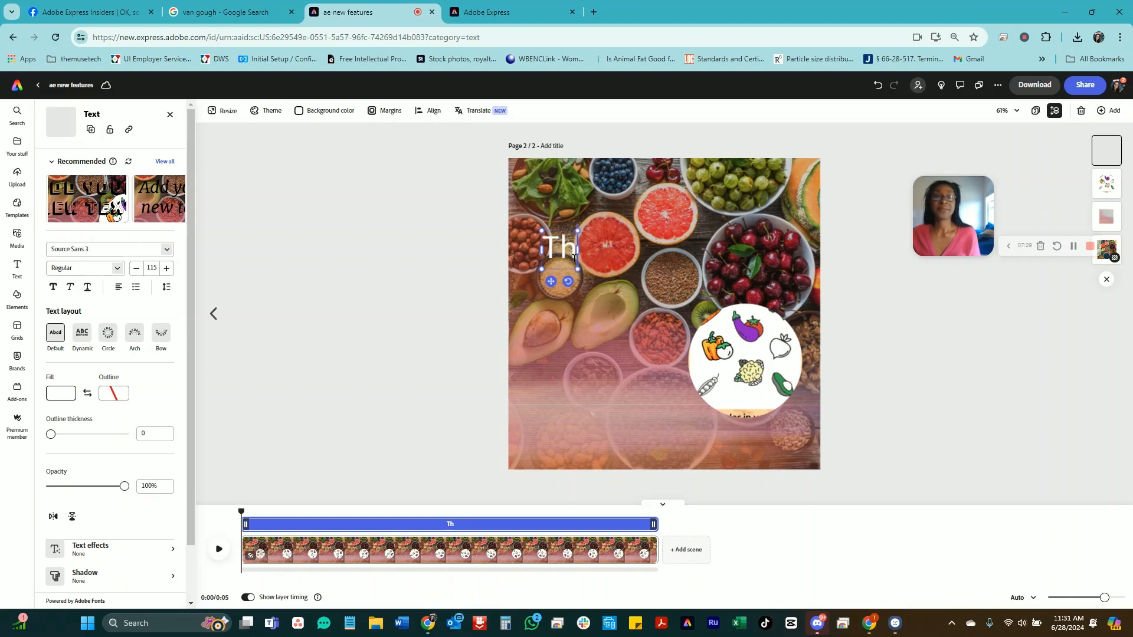
text(is is d)
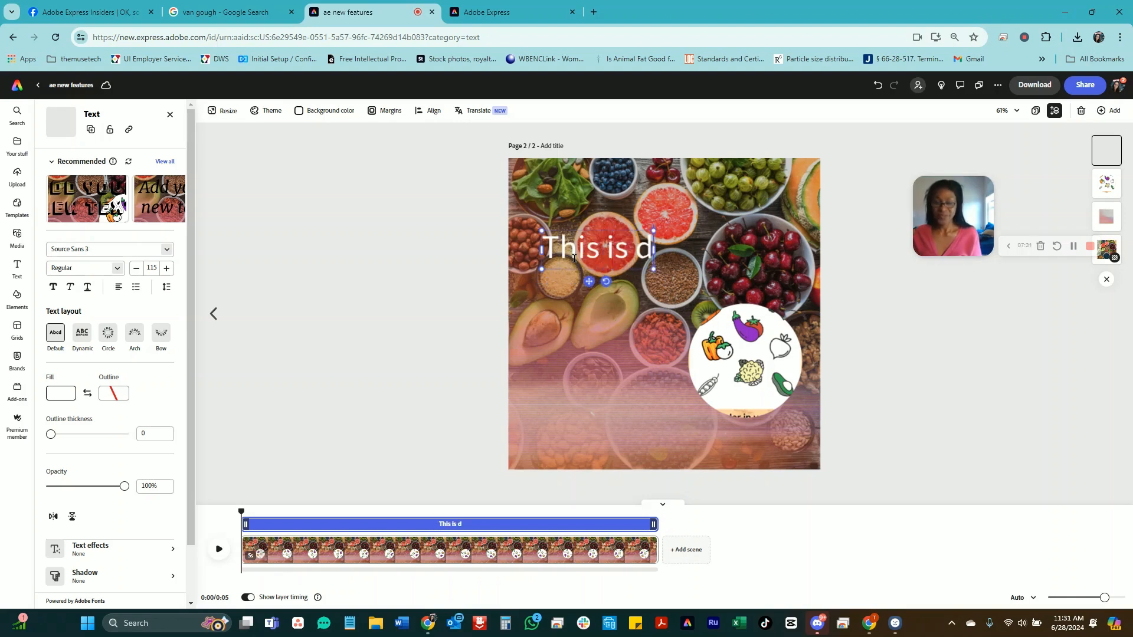
text(rawing)
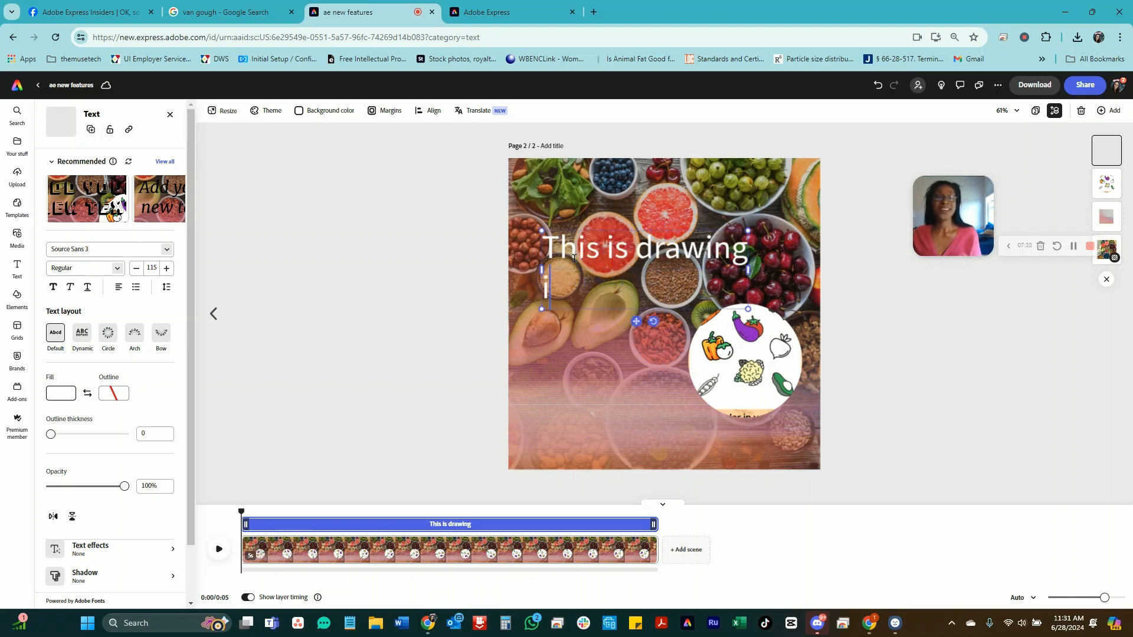
text( inside Adobe Express!)
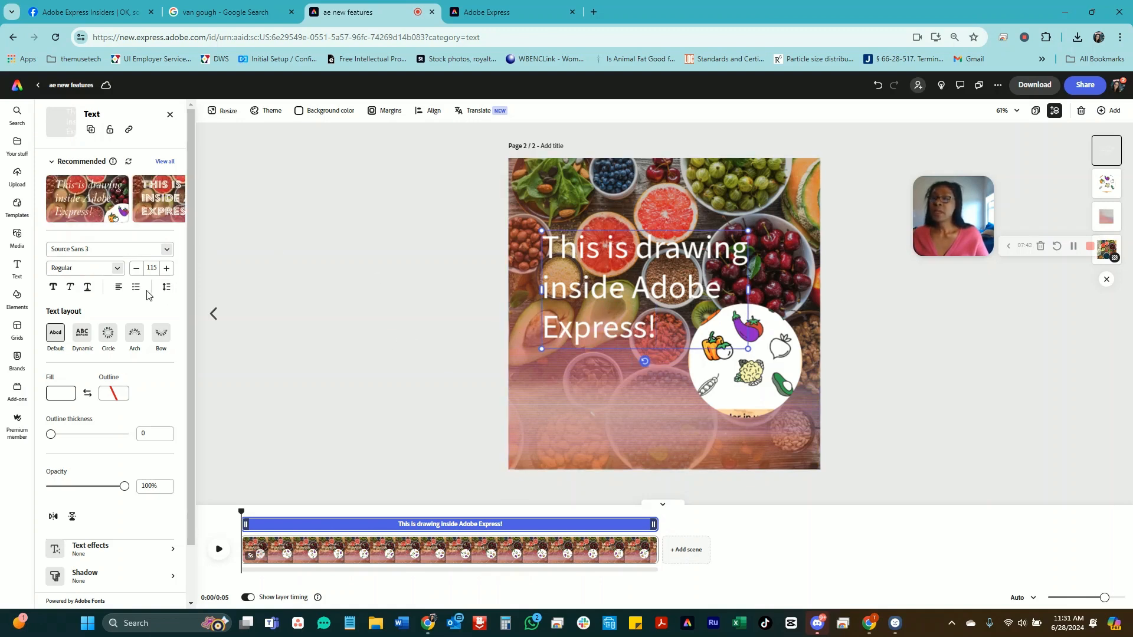
- Set the text's line spacing to 0.9 and make it bold
click(167, 287)
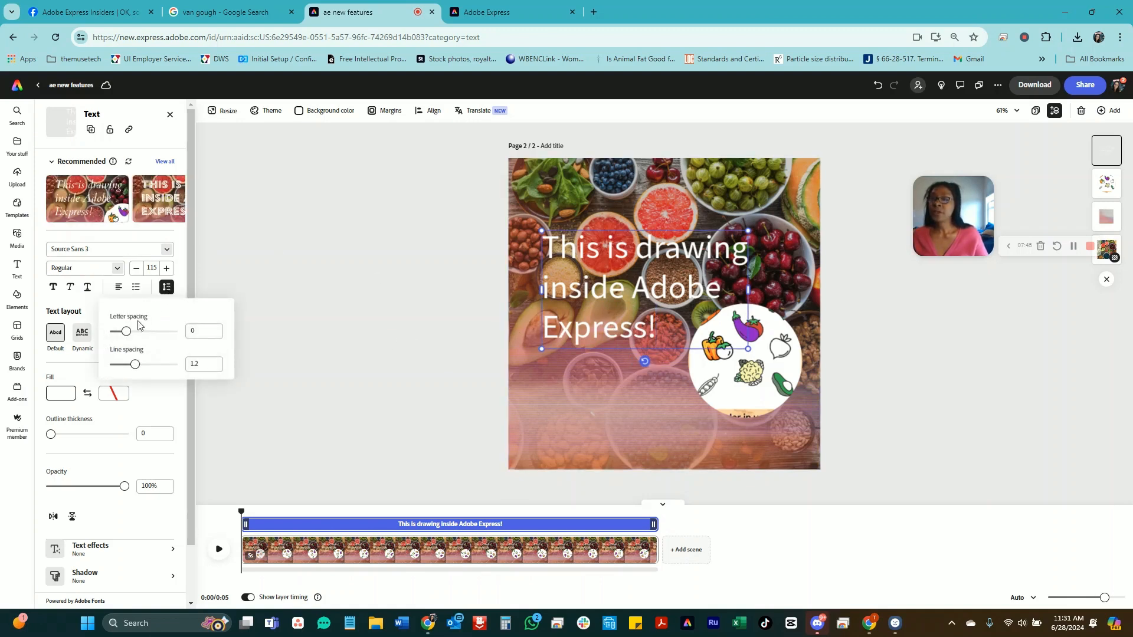
drag(137, 366, 126, 366)
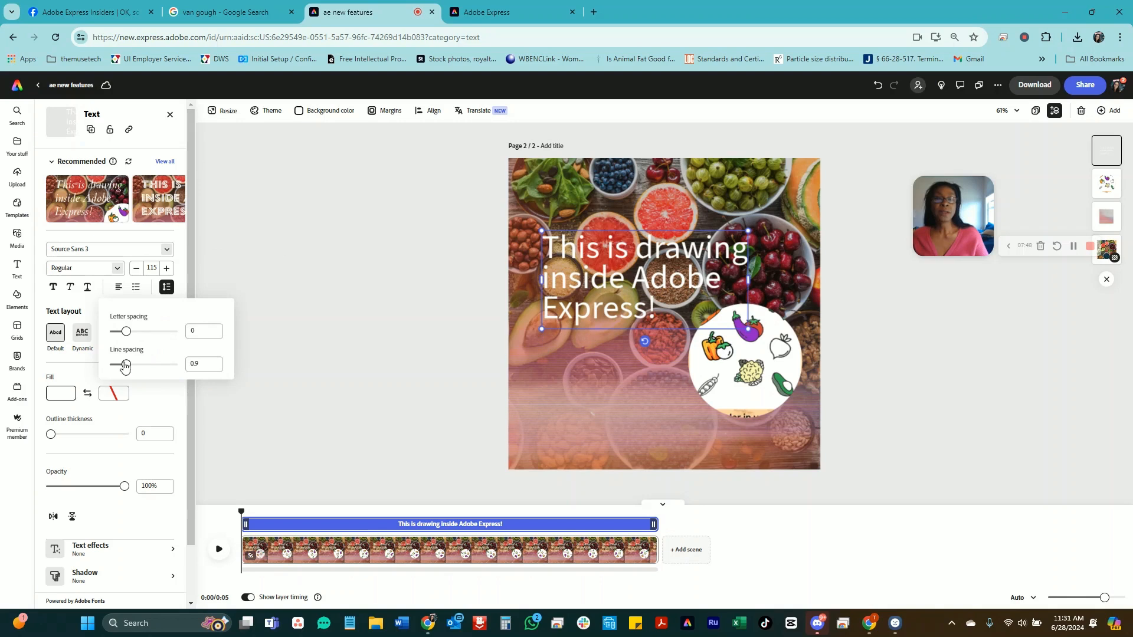
click(61, 299)
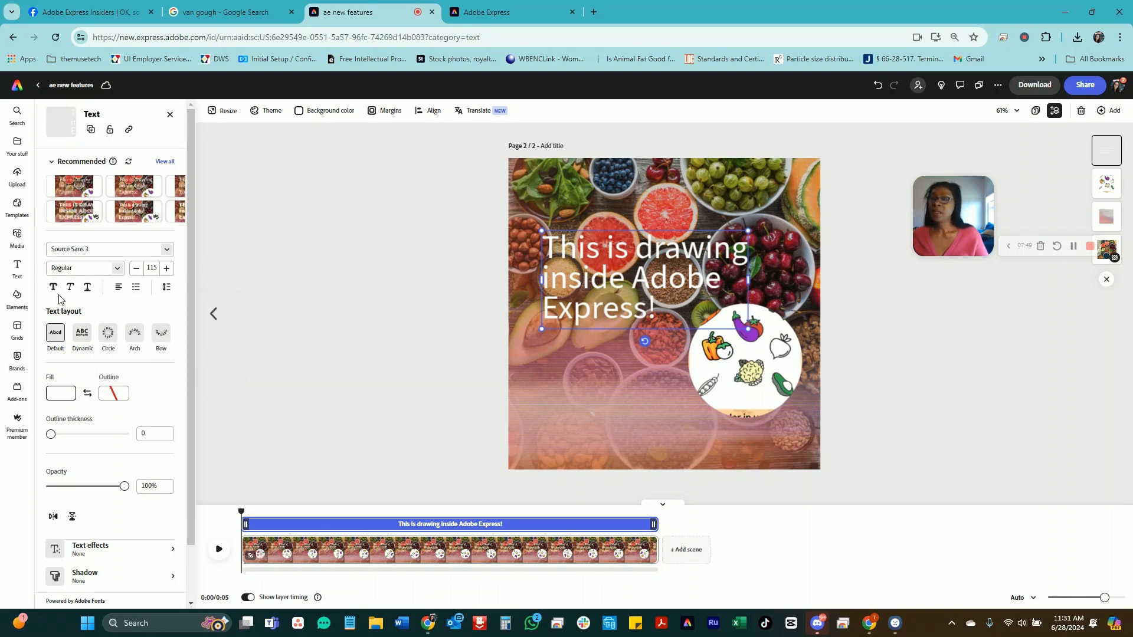
click(53, 287)
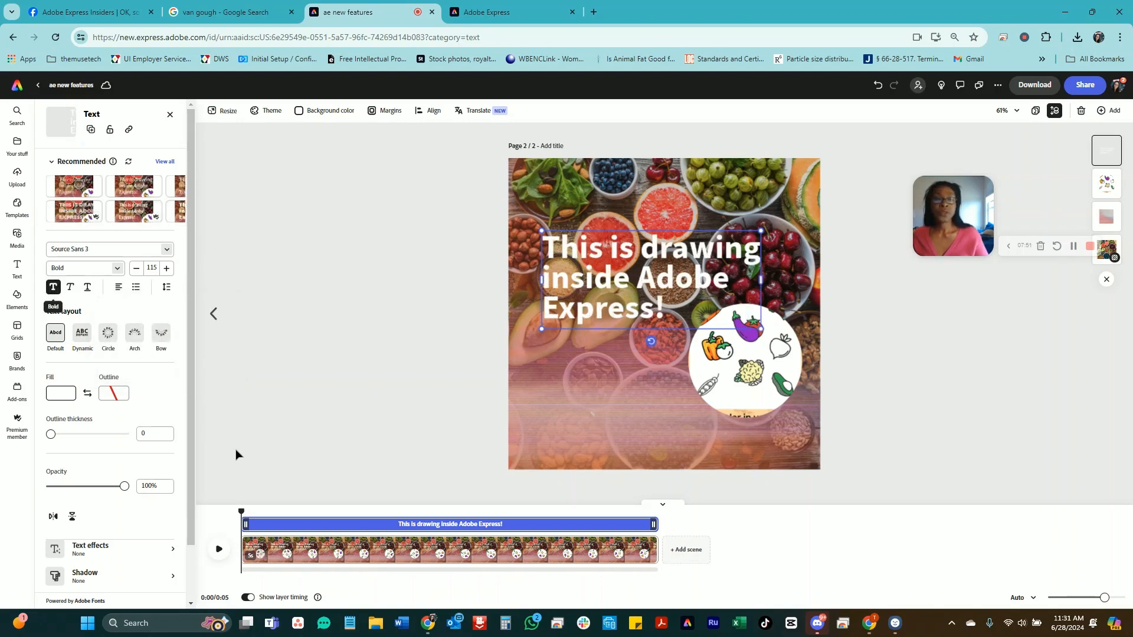
- Apply the Typewriter entrance animation to the text, look at its duration and segment settings, and play the page
scroll(126, 561, down, 3)
click(102, 577)
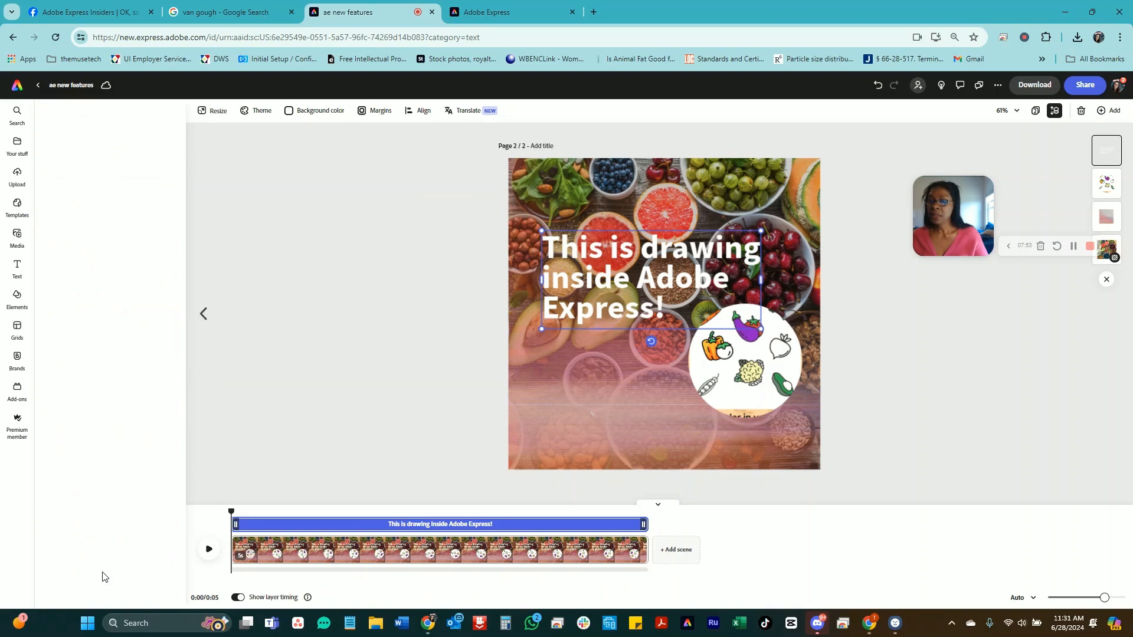
click(73, 256)
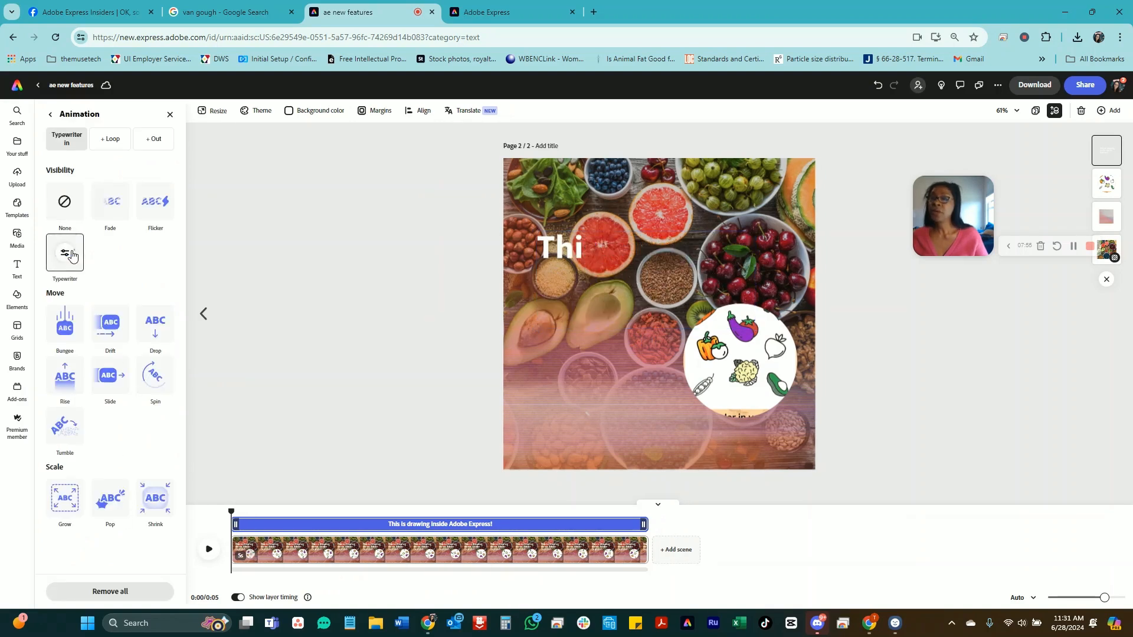
click(66, 254)
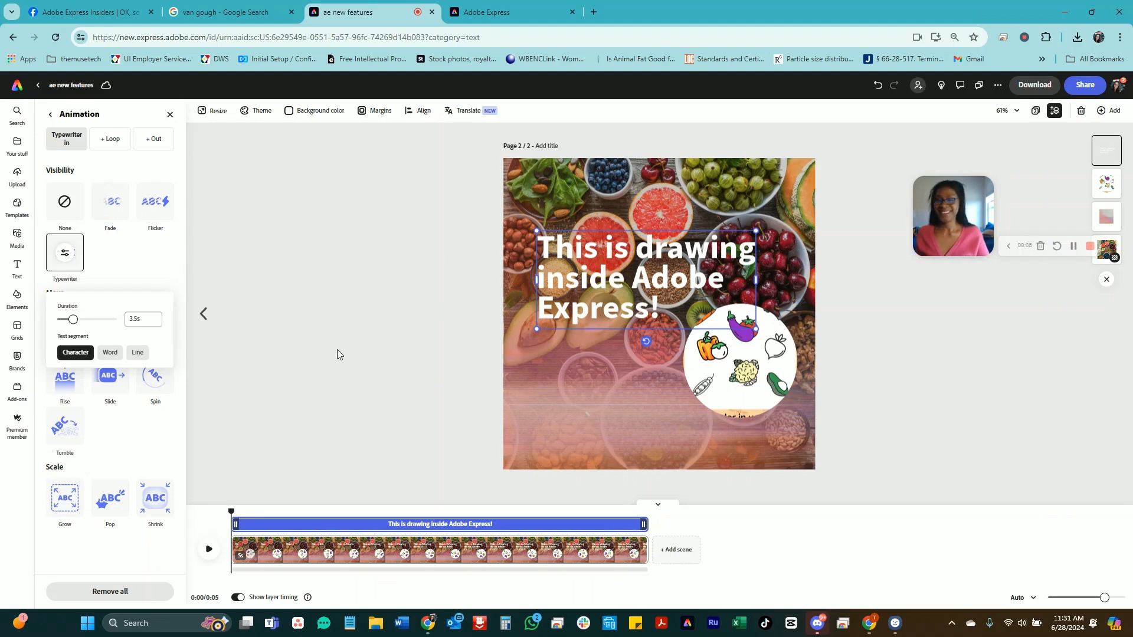
click(210, 551)
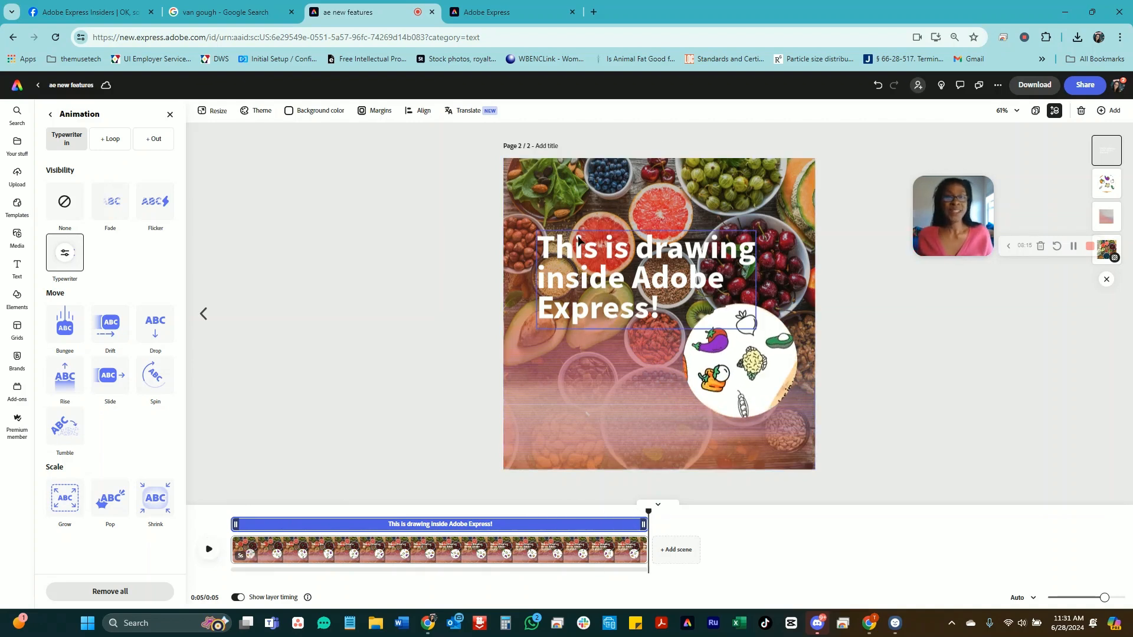
- Move the text down toward the page's left edge, and shift the circular drawing up and enlarge it behind the text
click(596, 230)
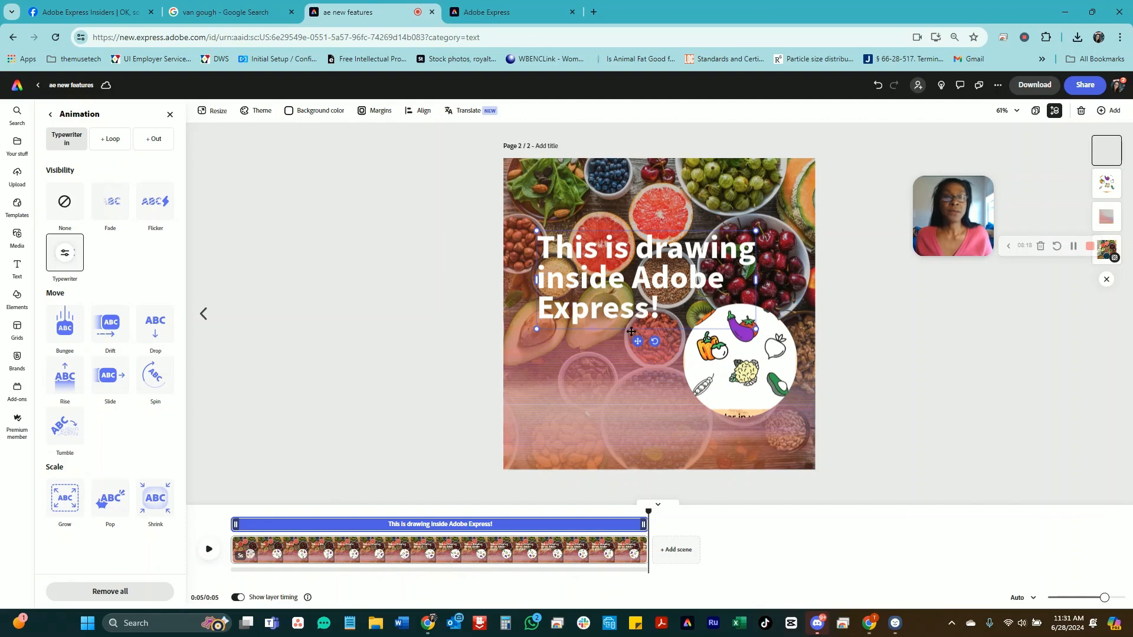
drag(637, 344, 618, 376)
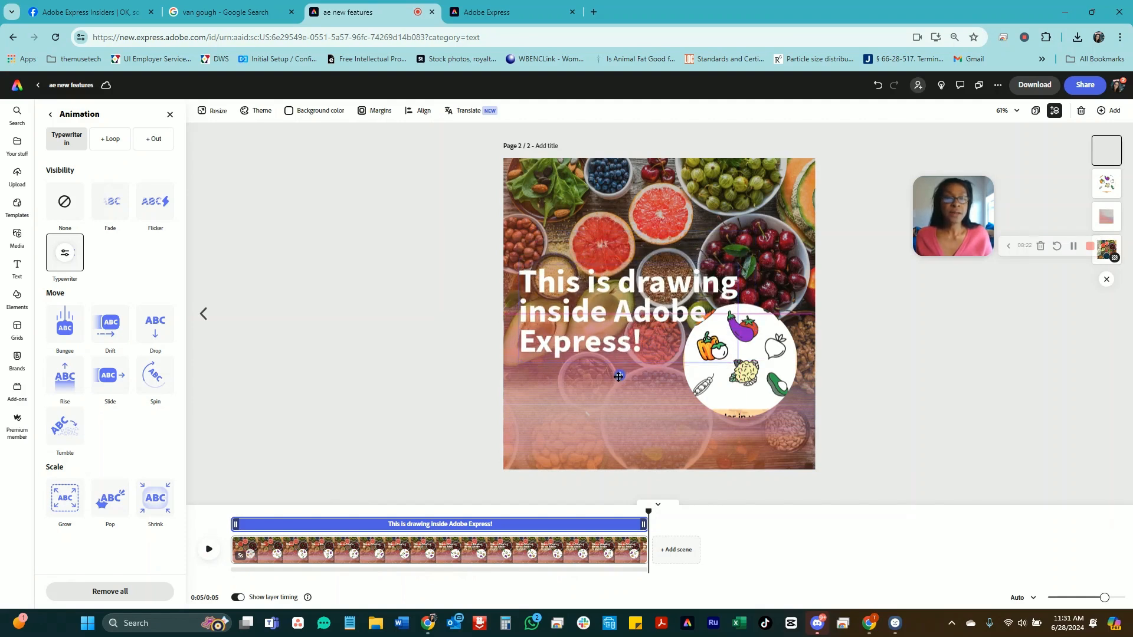
drag(763, 389, 771, 344)
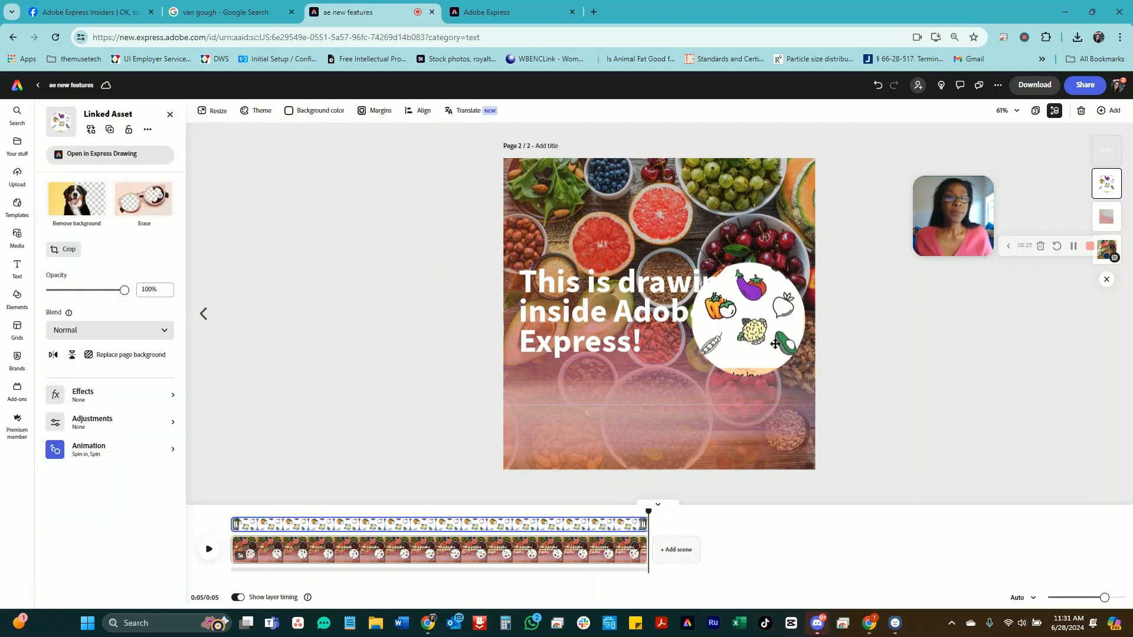
drag(687, 262, 651, 226)
- Give the text a black outline with a thickness of 27
click(516, 334)
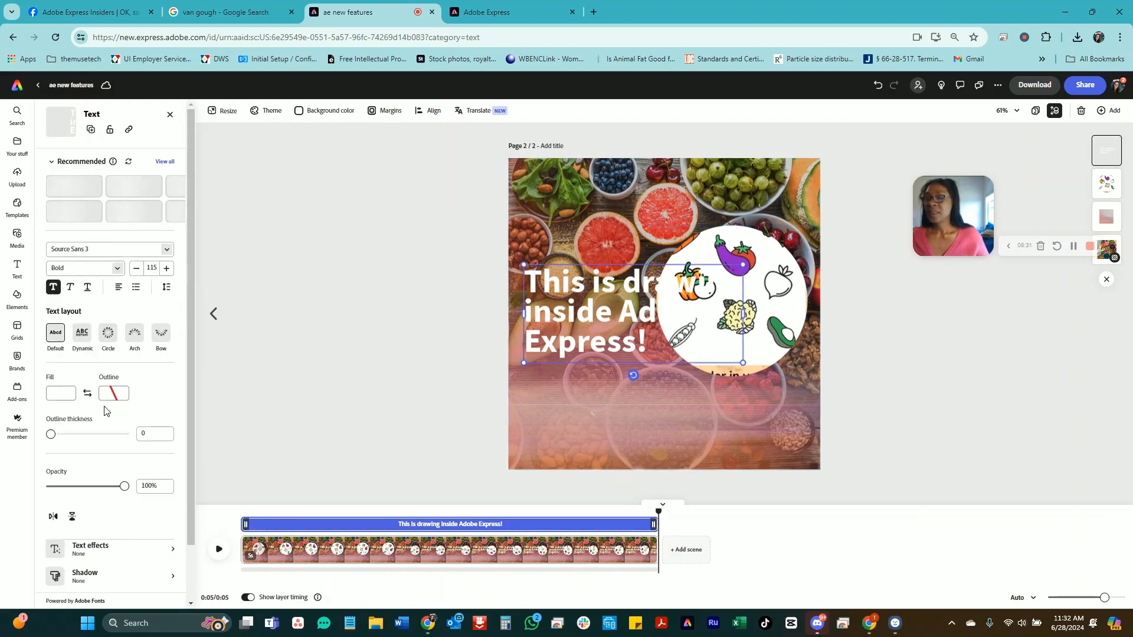
click(69, 434)
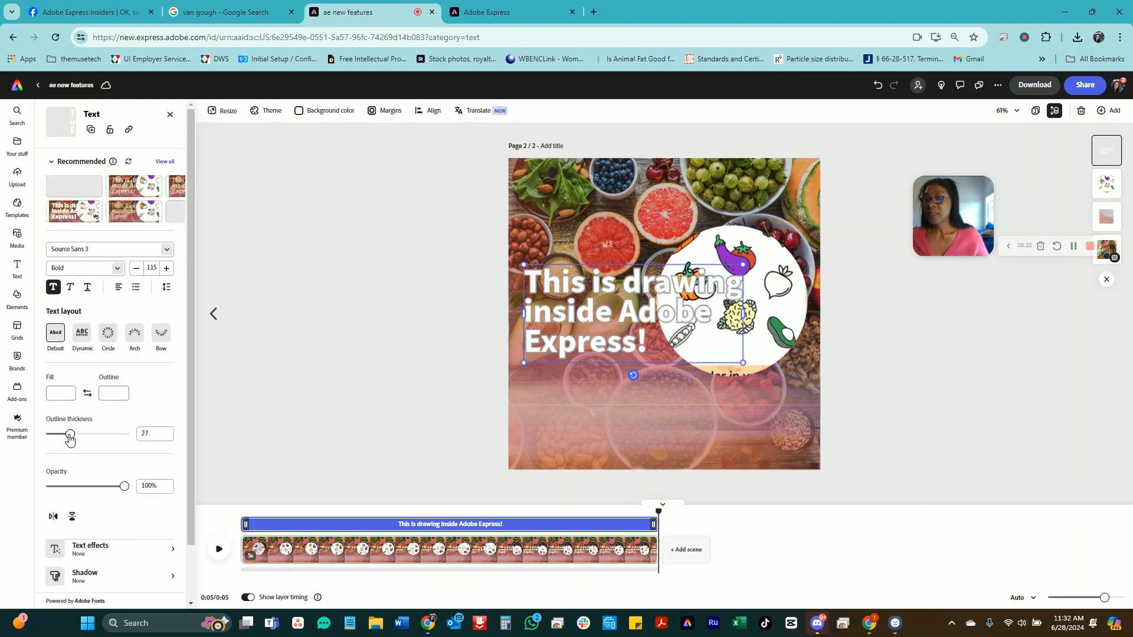
click(112, 394)
click(154, 306)
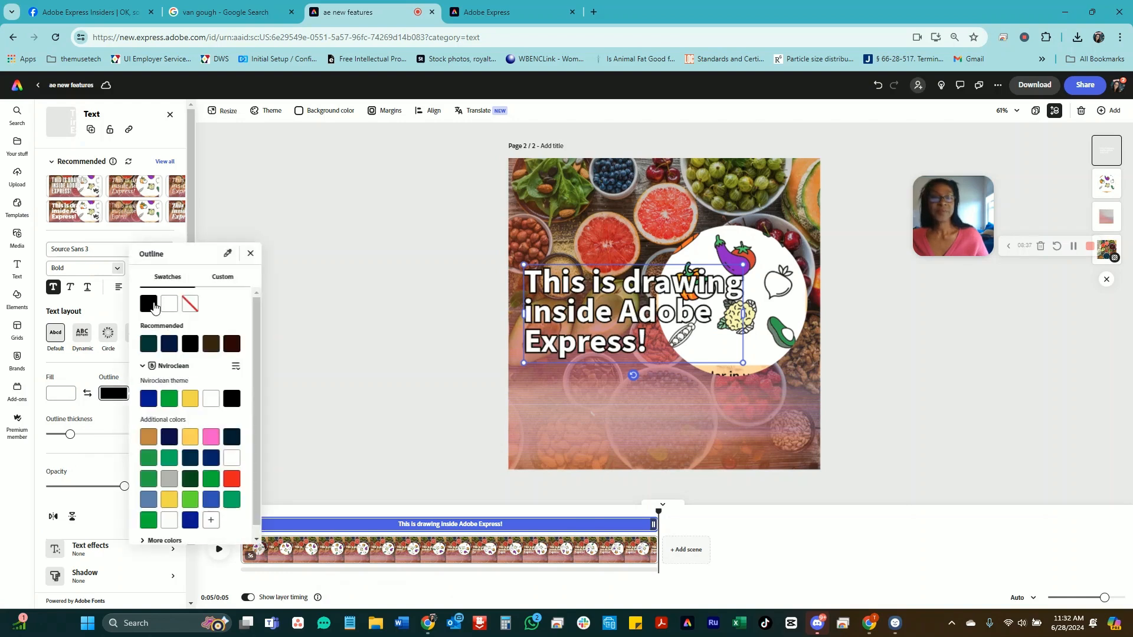
- Swap the text's fill and outline colors to get black lettering with a white outline
click(88, 395)
click(87, 395)
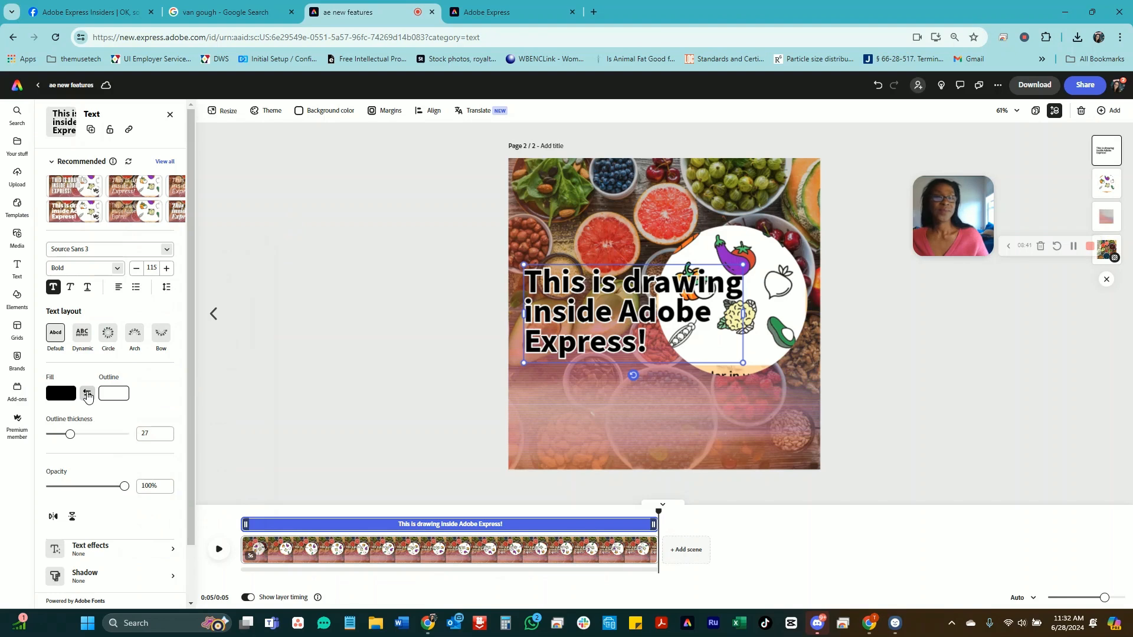
click(348, 307)
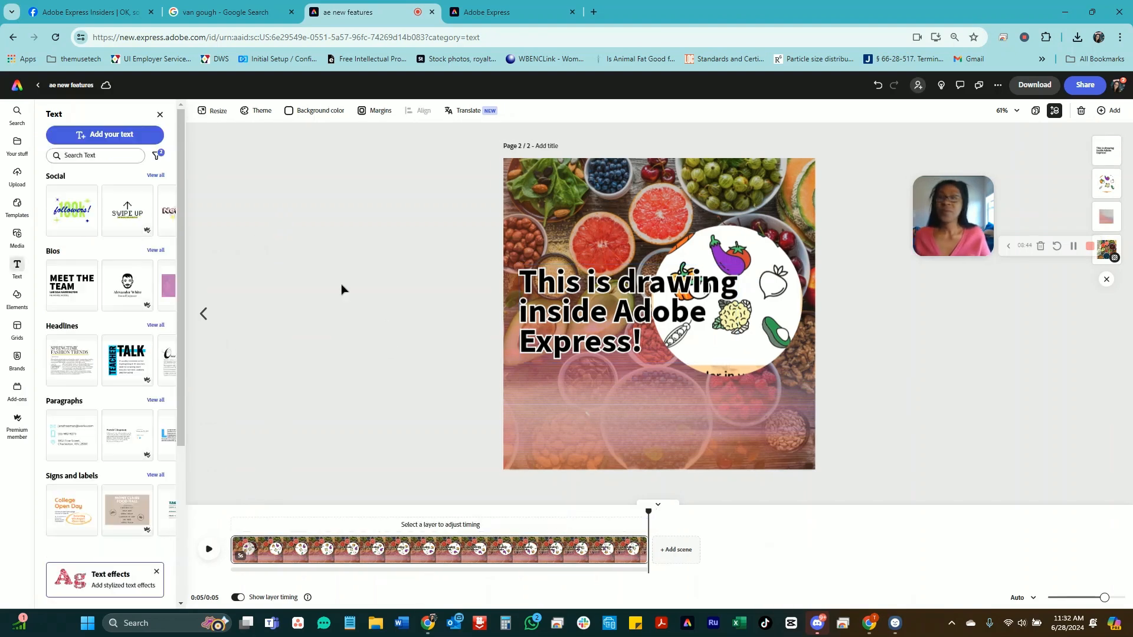
- Search the stock videos for "yes" and add the clip of the cheering woman in pink to the page
click(17, 236)
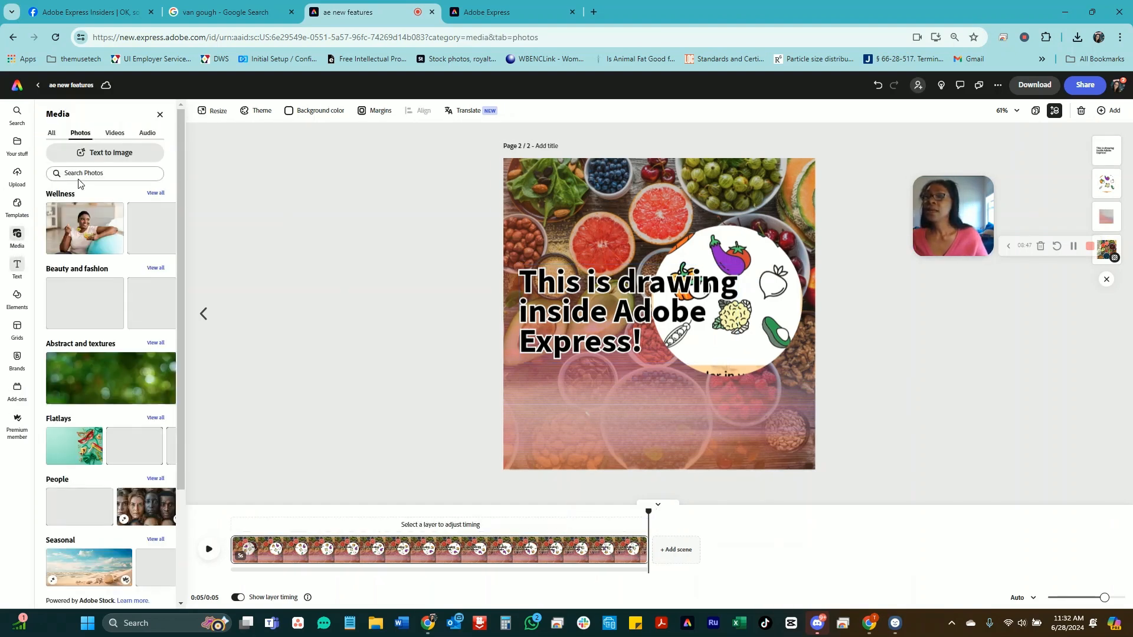
click(115, 134)
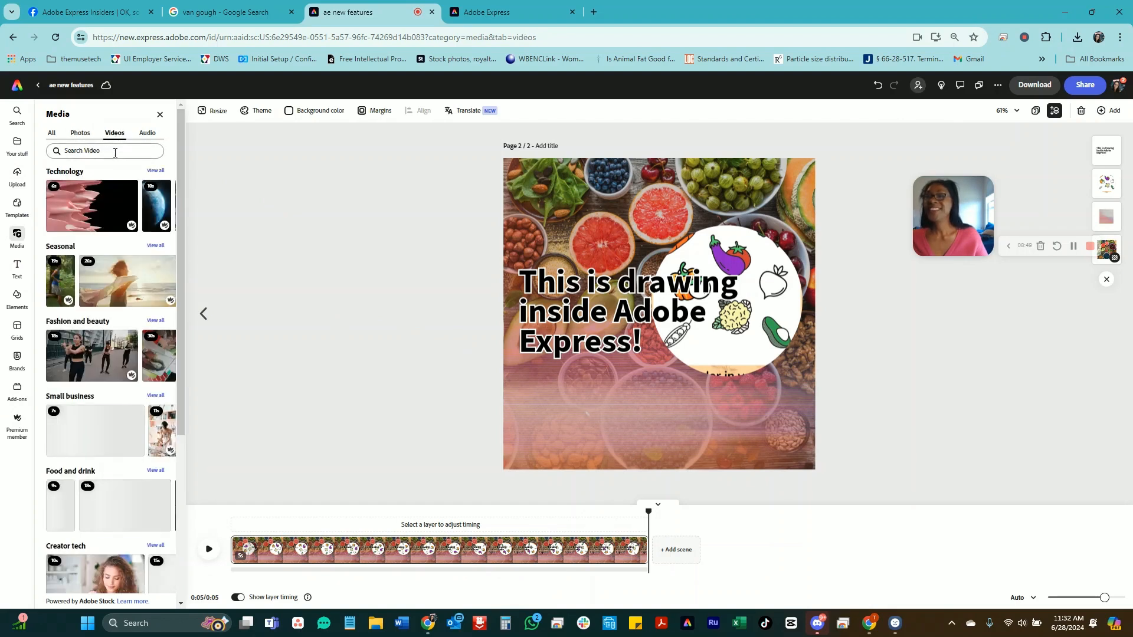
click(116, 152)
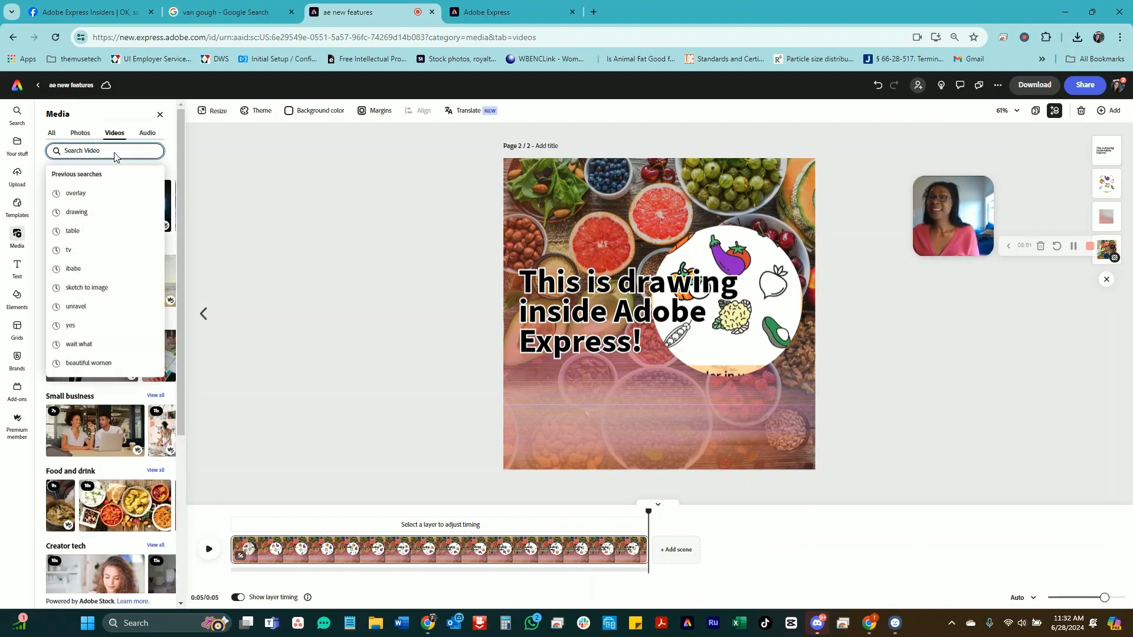
text(yes)
key(Return)
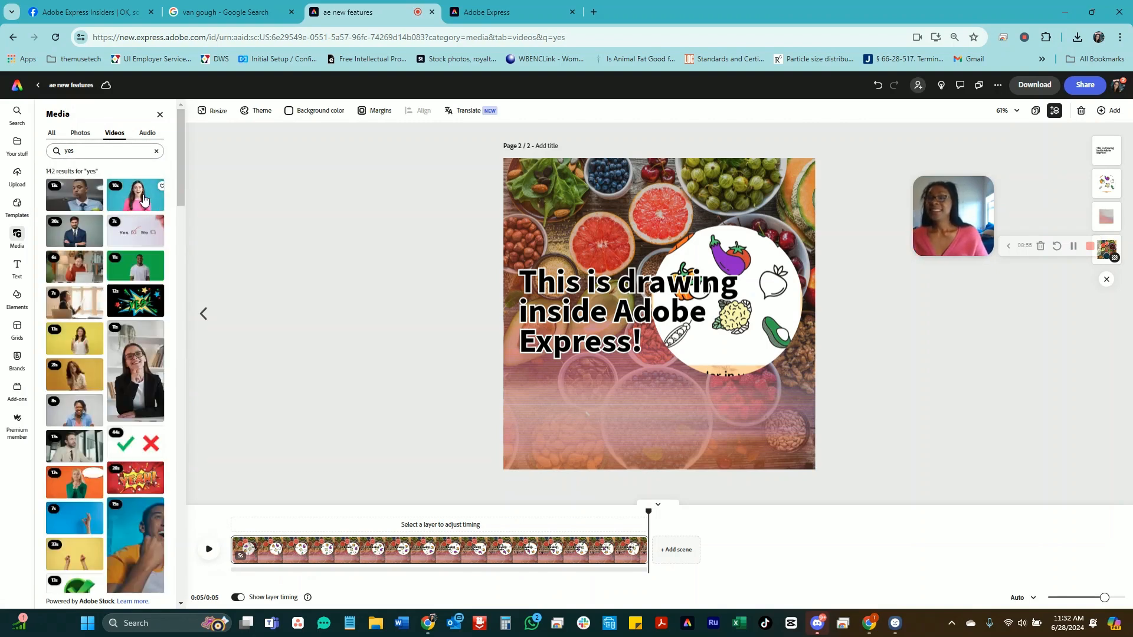
click(142, 197)
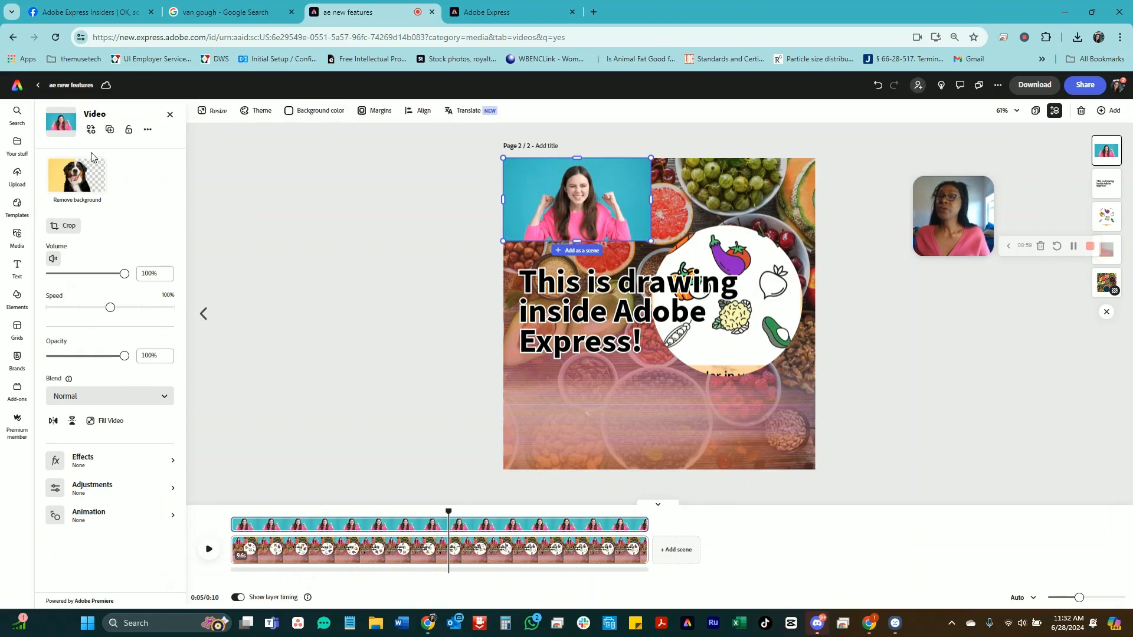
- Remove the video's background and place the woman behind the circular drawing, rising above the circle's upper edge
click(81, 176)
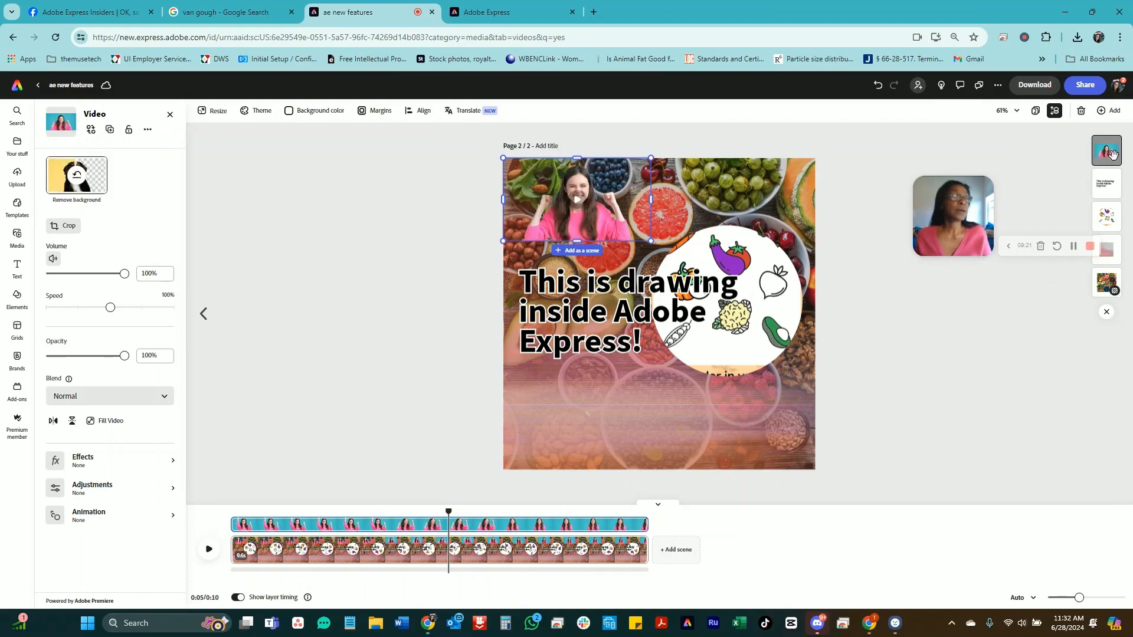
drag(1108, 153, 1106, 217)
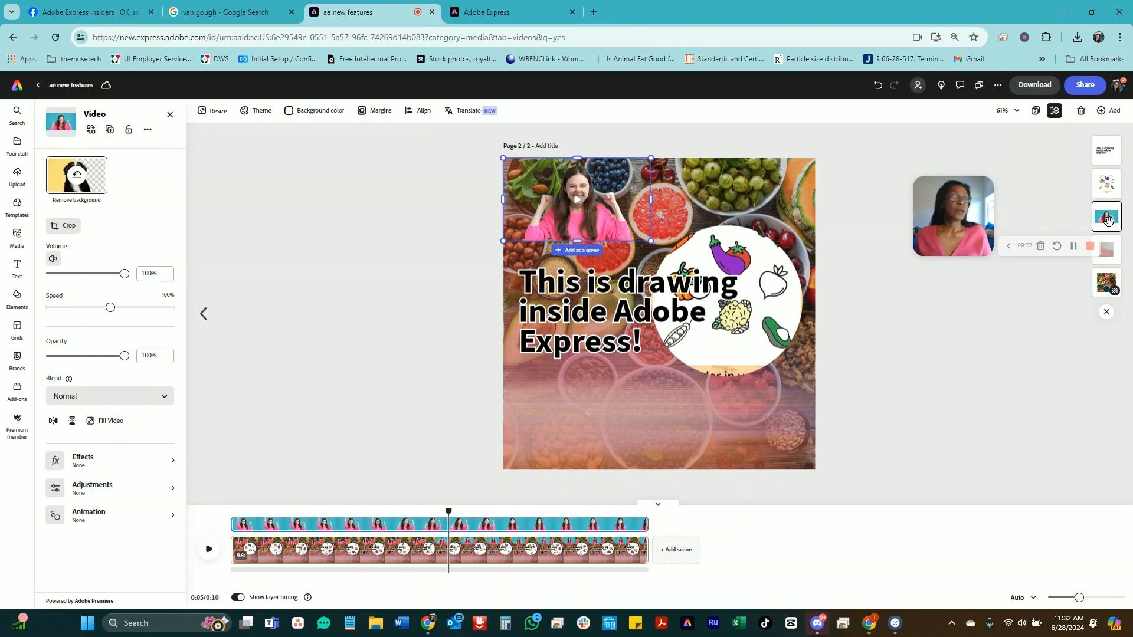
drag(573, 228, 718, 224)
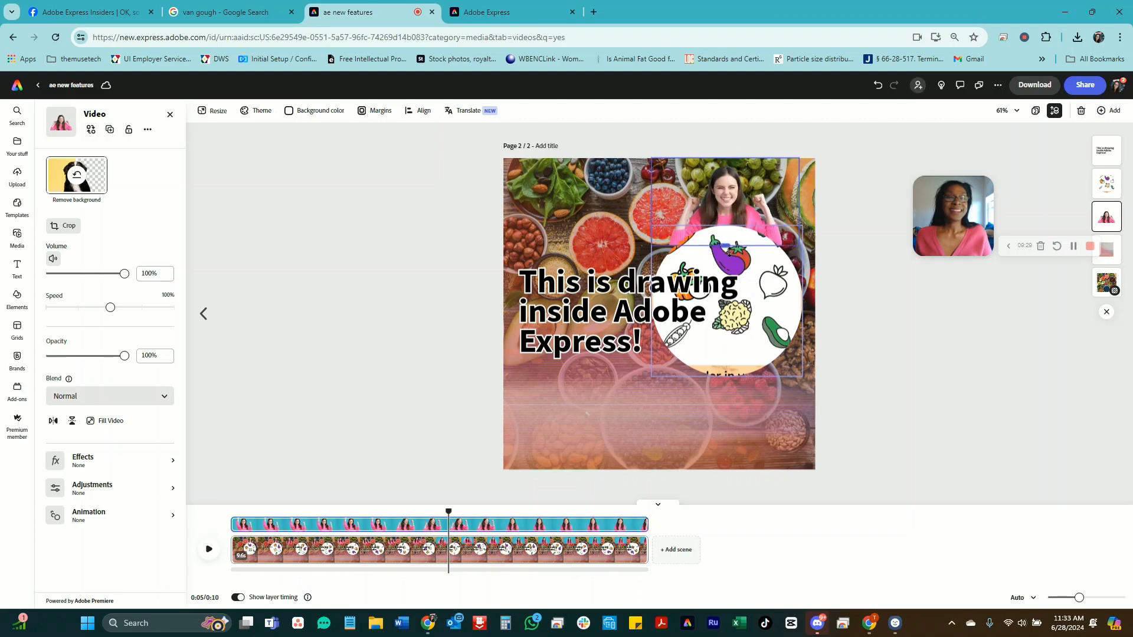
click(883, 395)
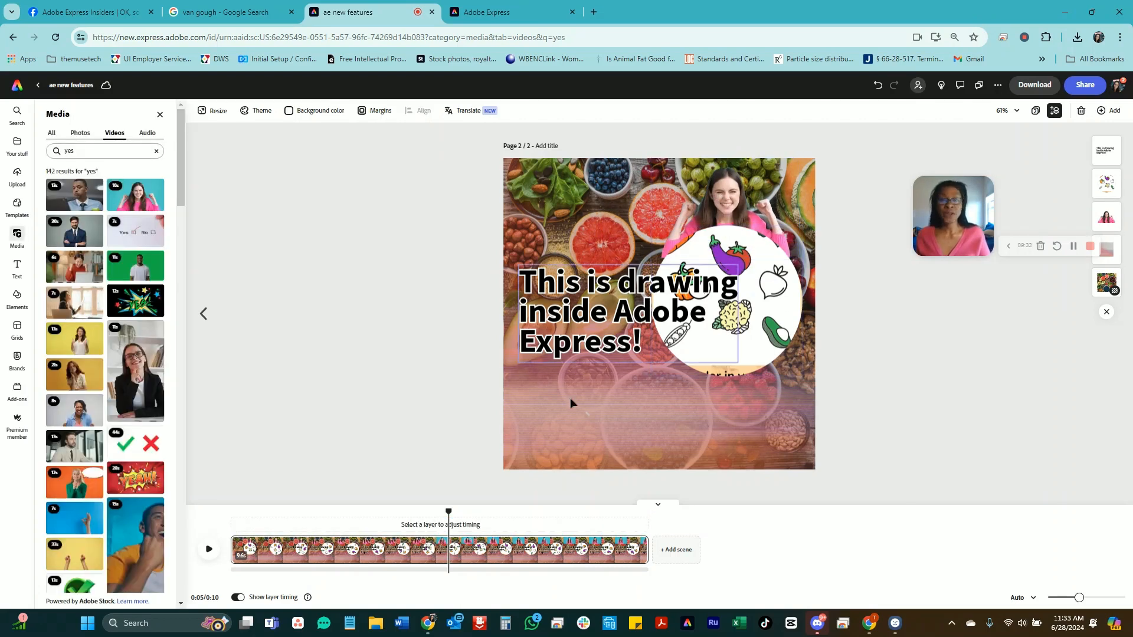
- Shorten the woman's clip to about 5 seconds, shift it to use a later section of the footage, and play the page
click(1107, 216)
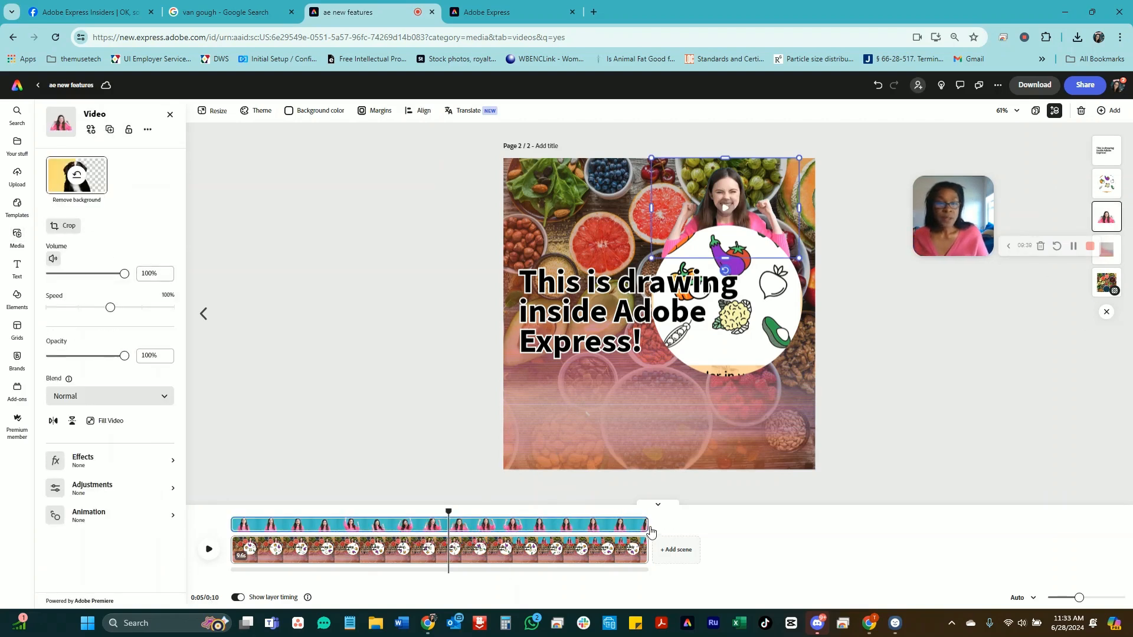
drag(494, 555, 448, 552)
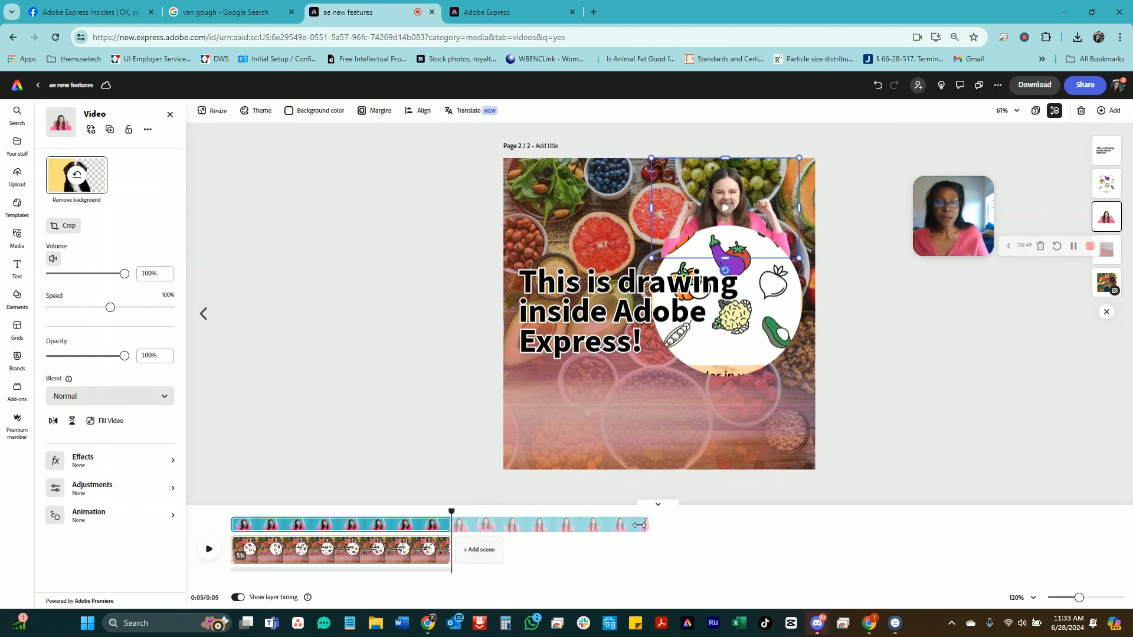
drag(585, 524, 522, 526)
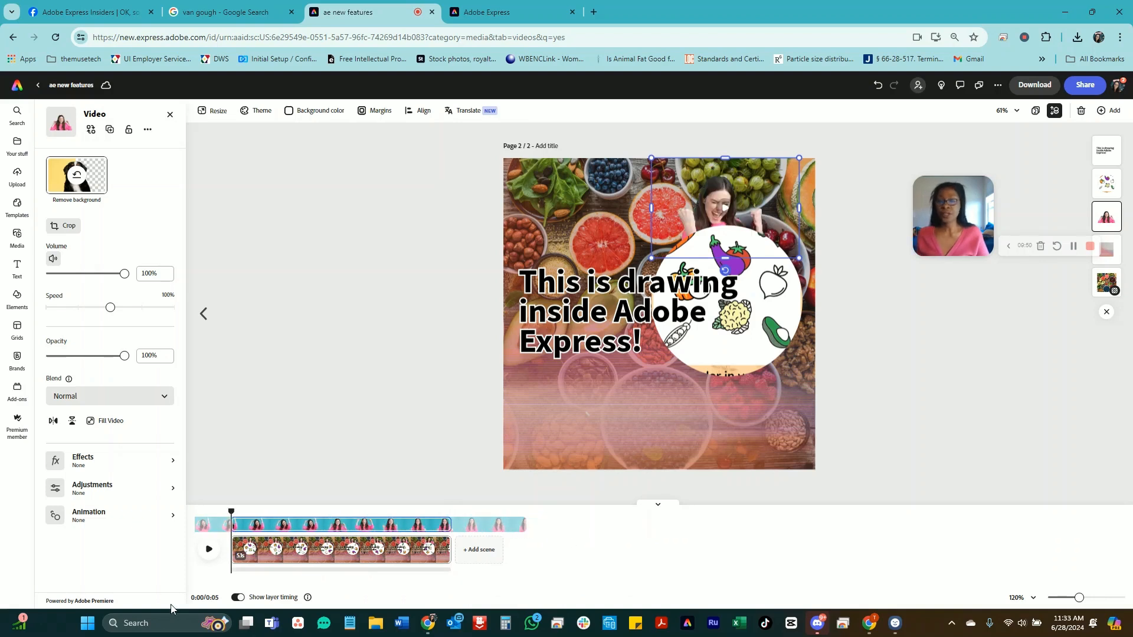
click(208, 551)
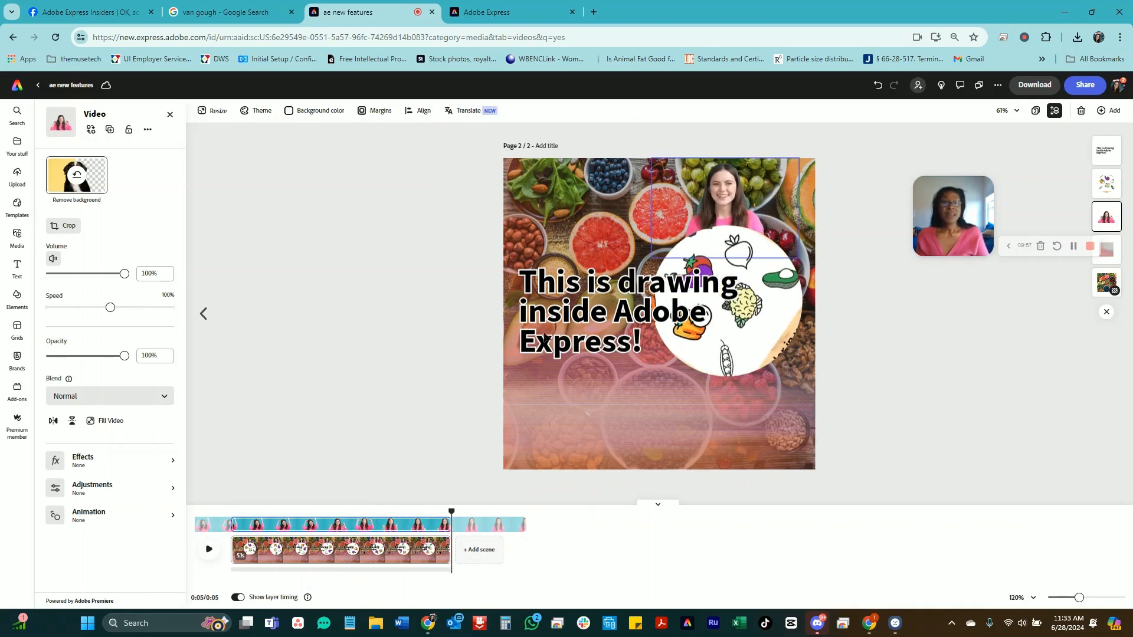
click(210, 550)
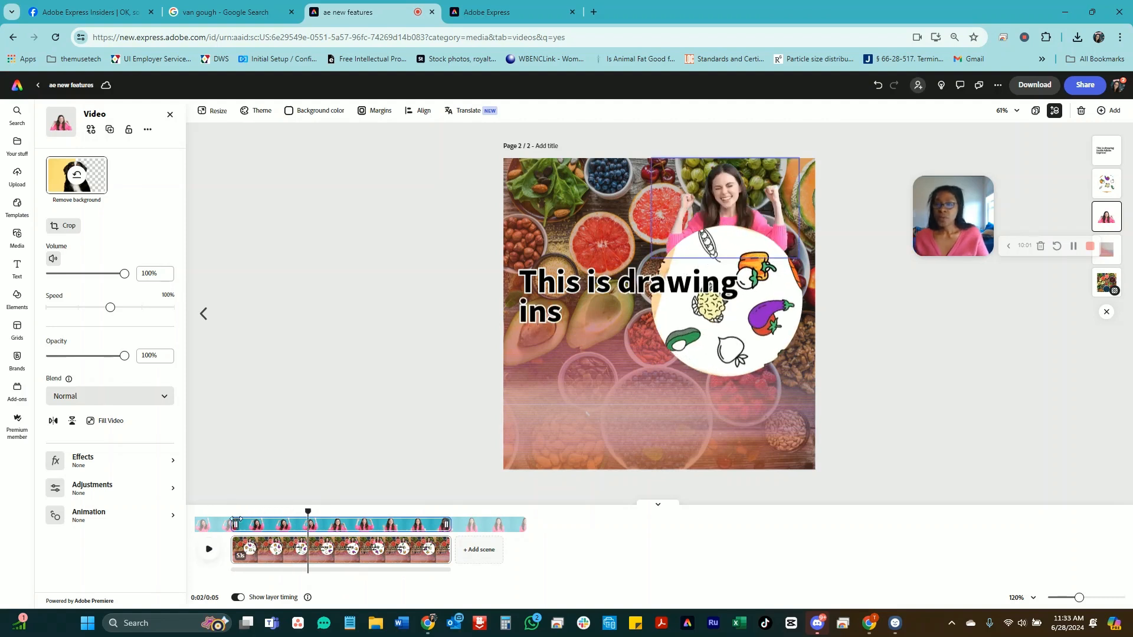
- Trim the start of the woman's clip slightly so she appears after the page begins, and play the page from 0 s
mouse_move(235, 525)
drag(236, 530, 250, 531)
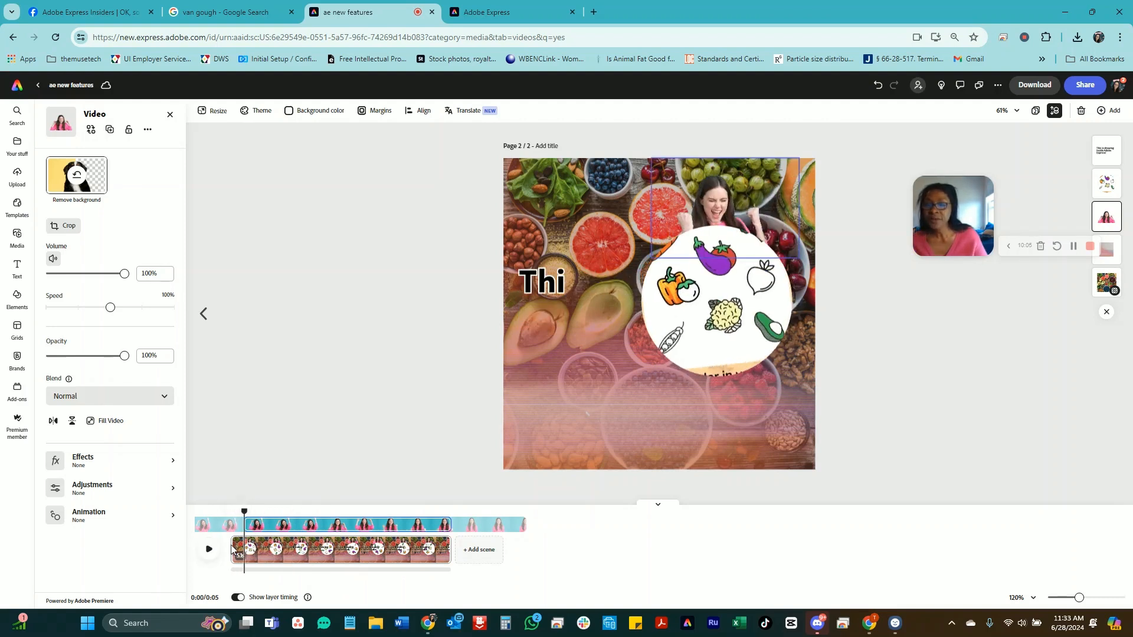
click(229, 509)
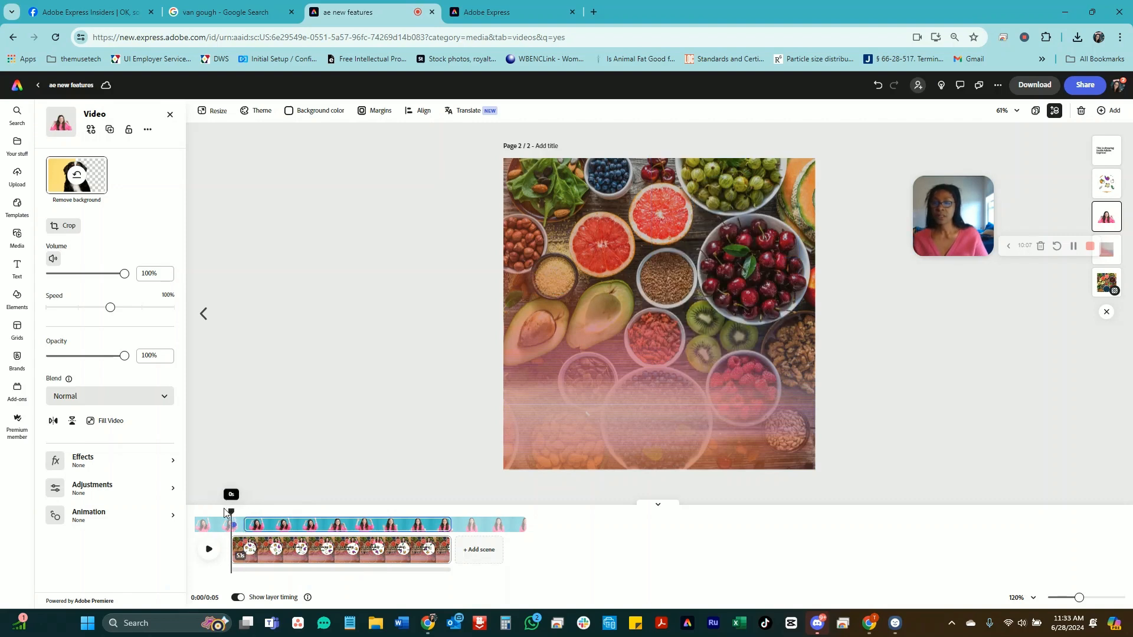
click(207, 549)
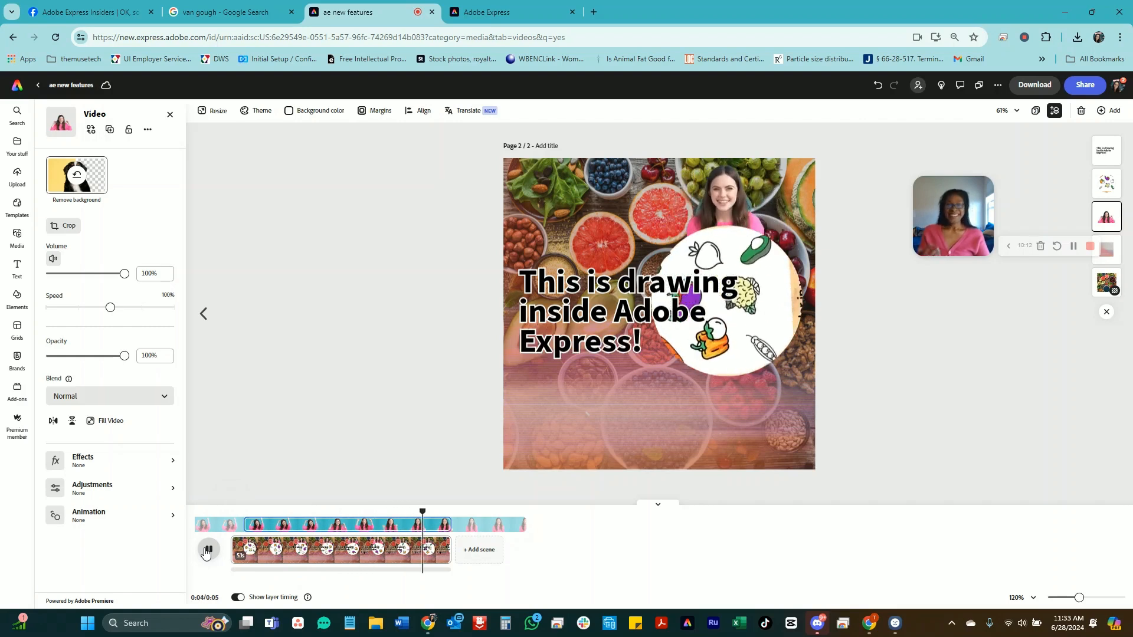
click(207, 550)
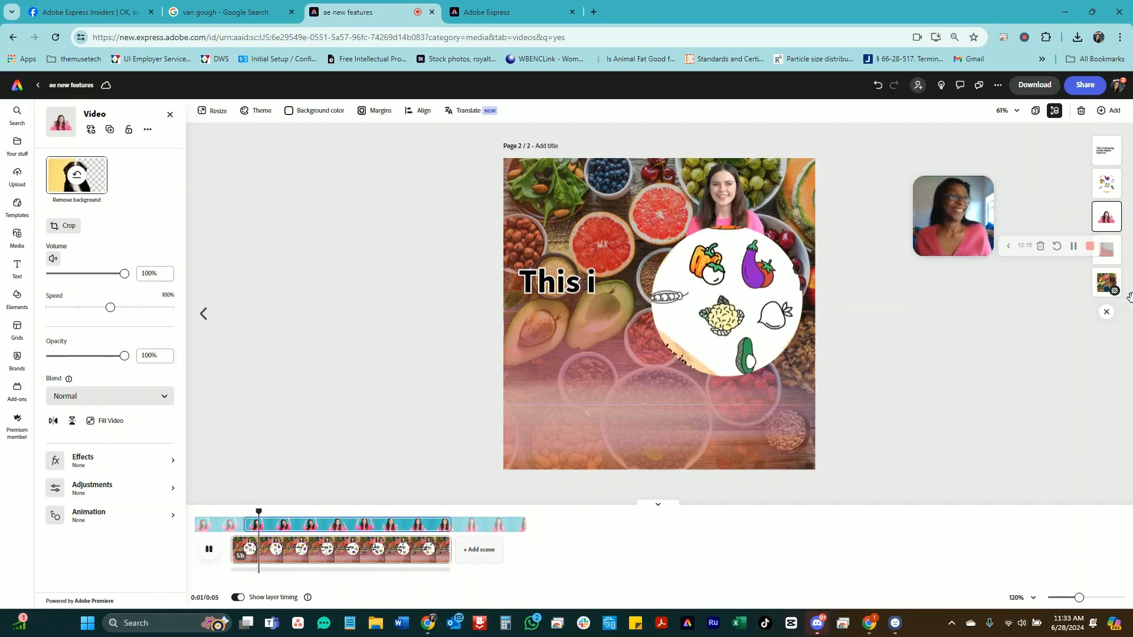